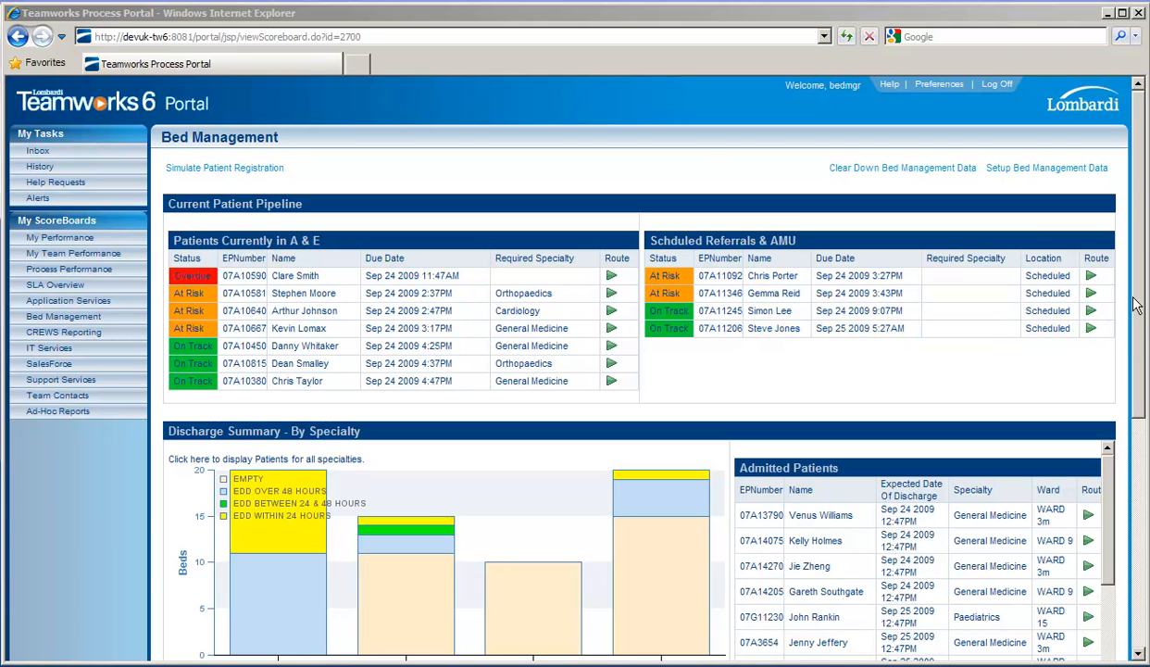
Filter the bed management view to Orthopaedics through the discharge summary chart and review its admitted patients and length of stay analysis.
drag(1138, 306, 1099, 433)
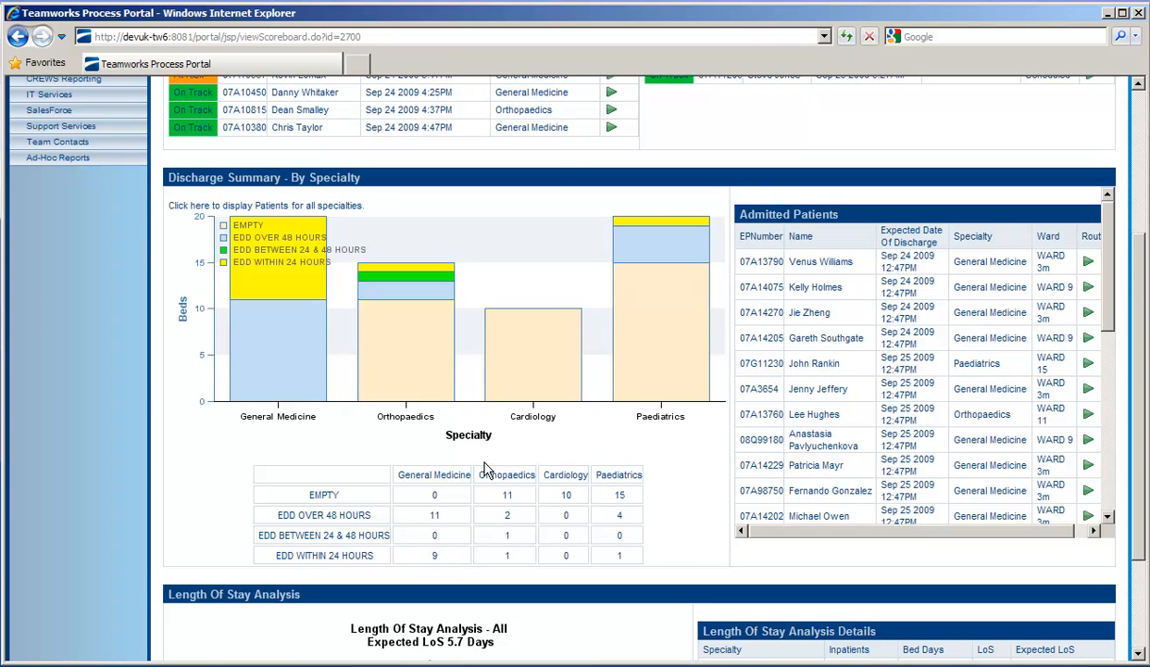
mouse_move(420, 376)
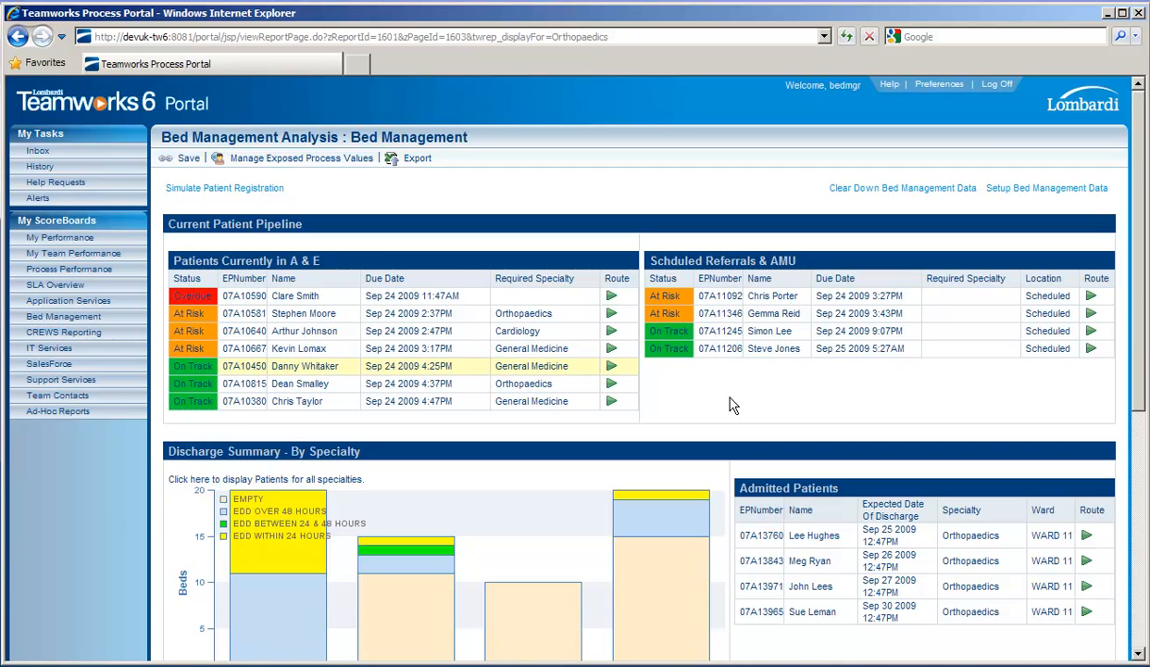
scroll(1087, 370, down, 3)
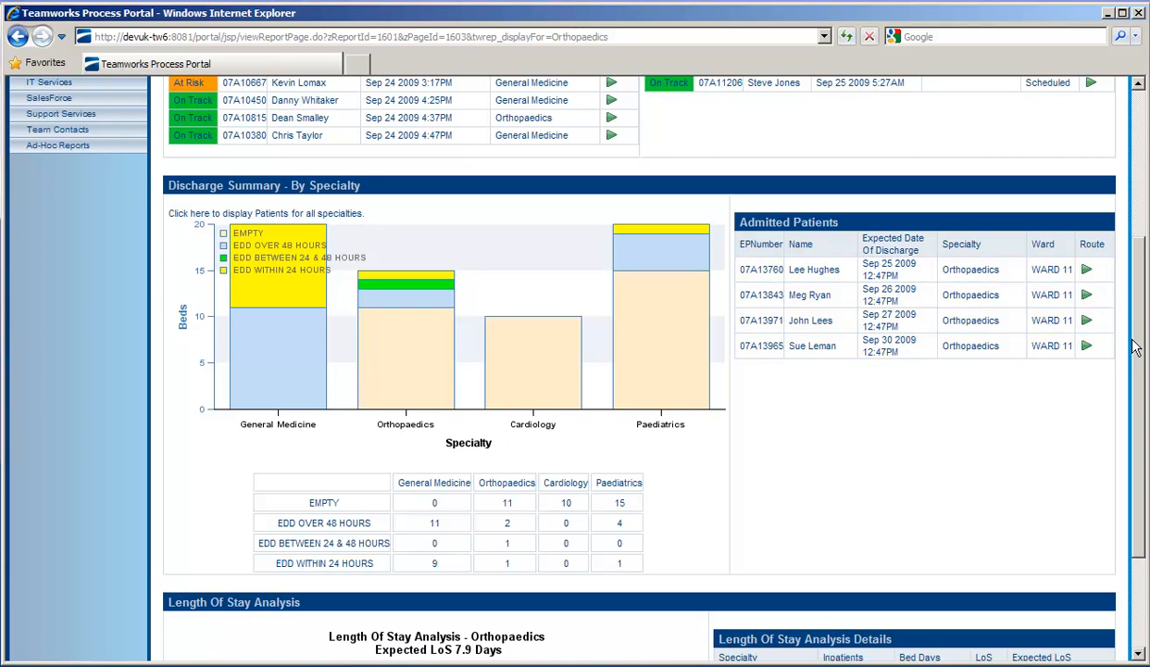
drag(1134, 334, 1139, 443)
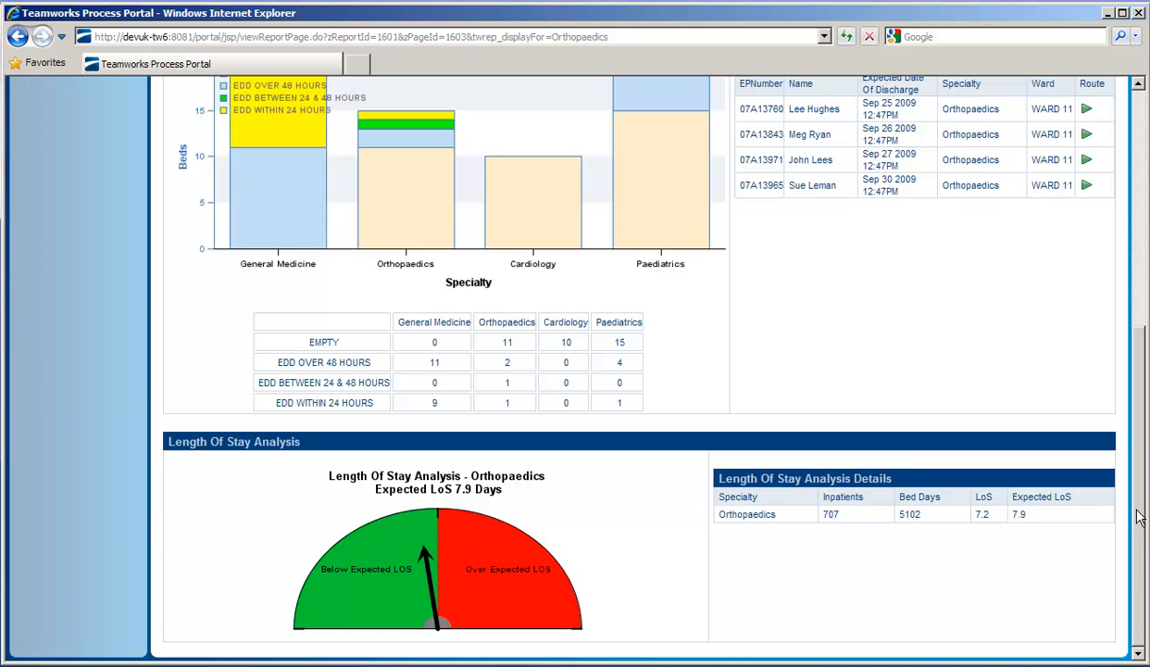
scroll(1140, 519, up, 5)
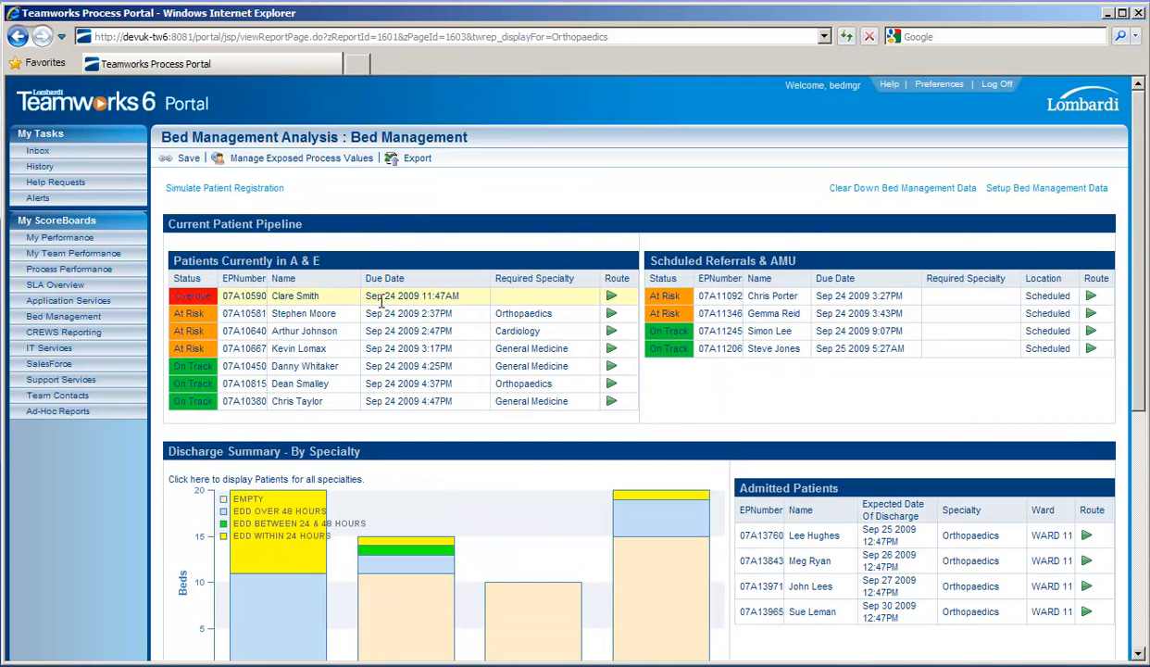
Register a new A & E patient through Simulate Patient Registration using the prefilled form, and close the finished registration window.
click(209, 189)
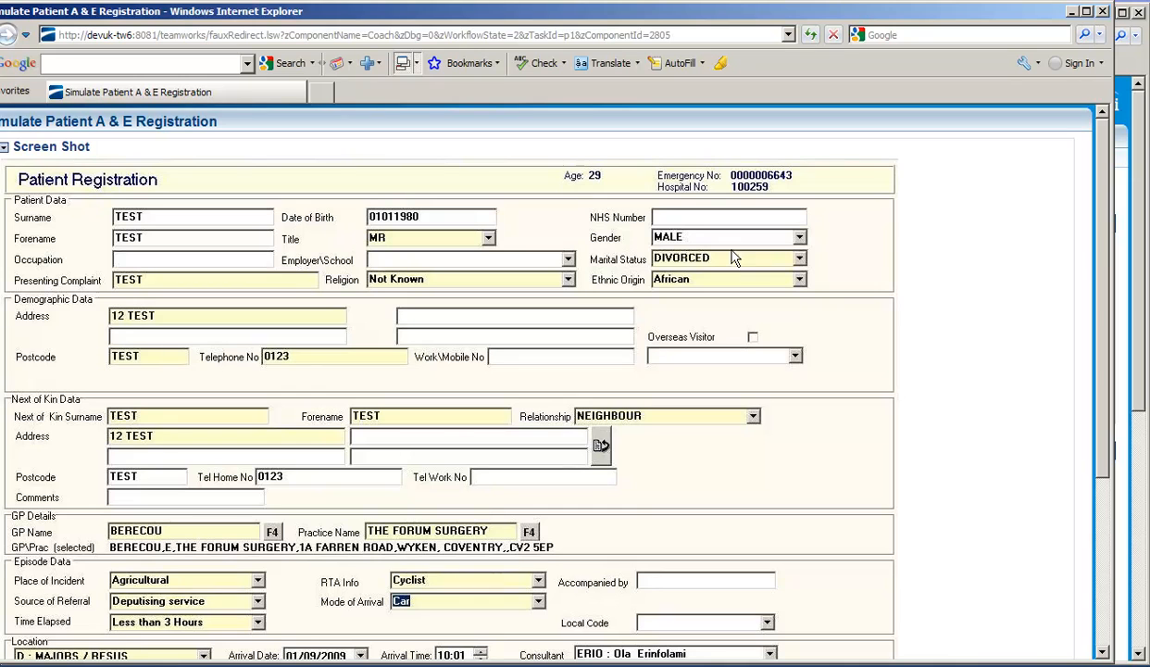
scroll(1074, 324, down, 3)
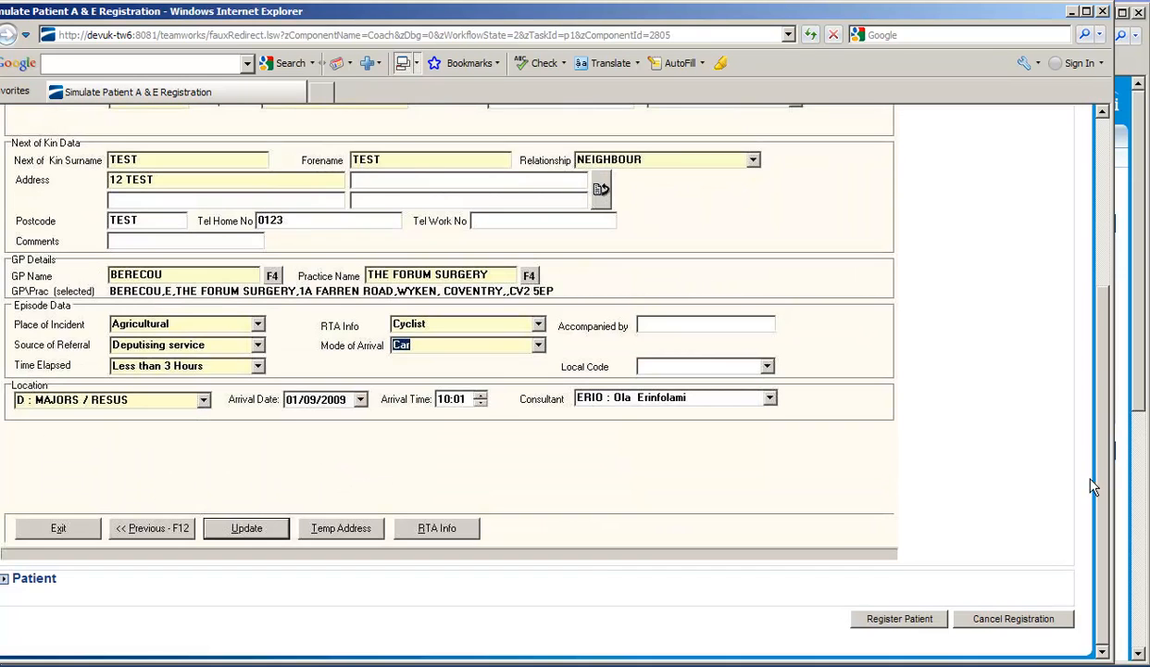
click(927, 619)
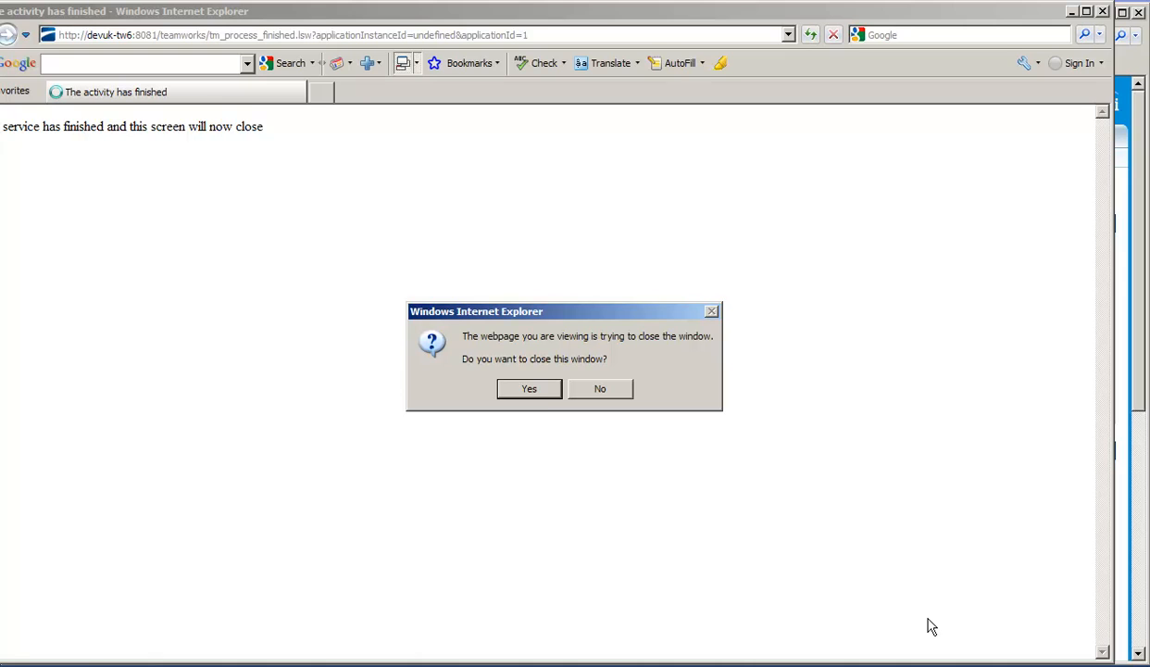
click(534, 389)
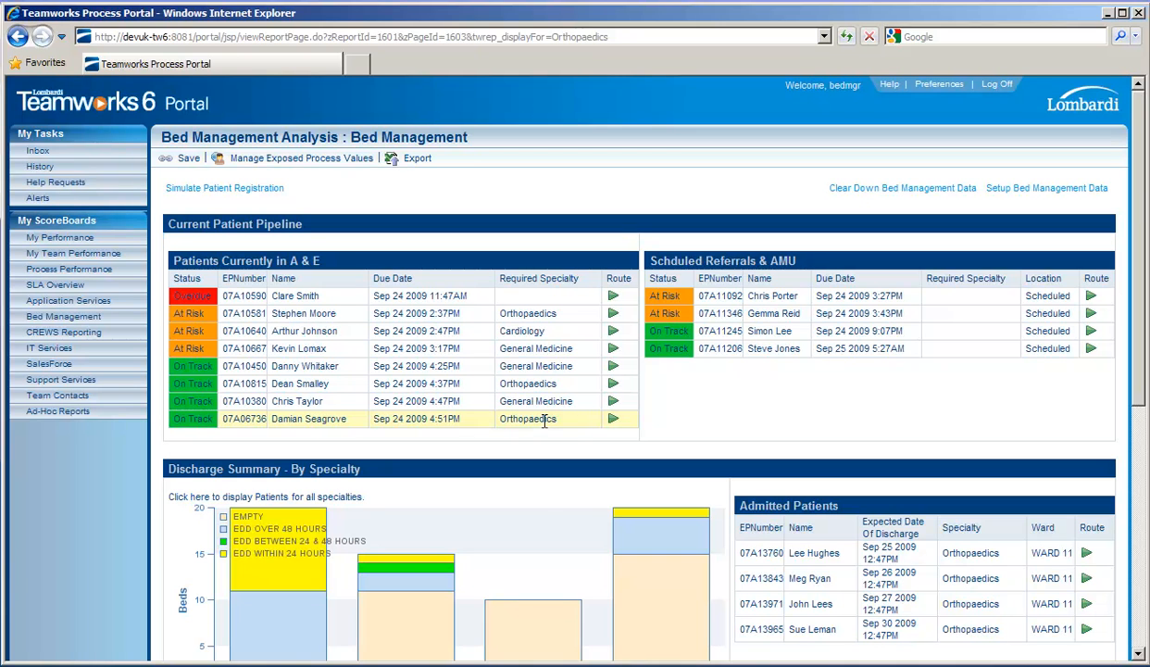
Route the newly registered Orthopaedics patient from A & E to AMU and close the finished admission window.
click(612, 422)
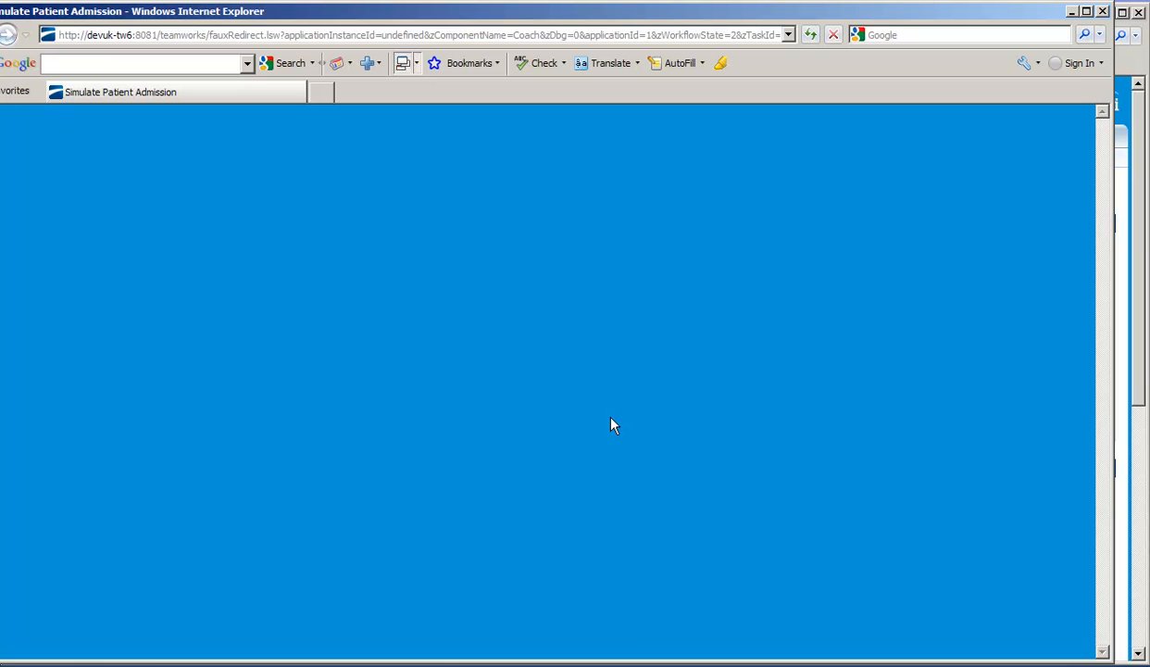
scroll(1068, 522, down, 5)
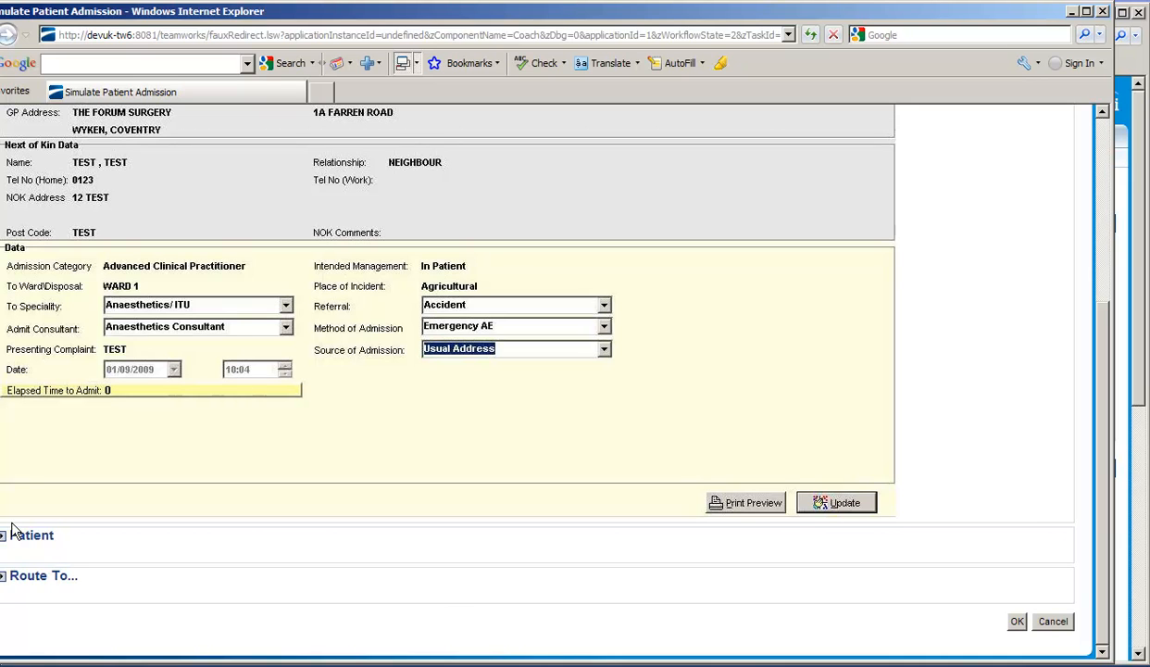
click(4, 569)
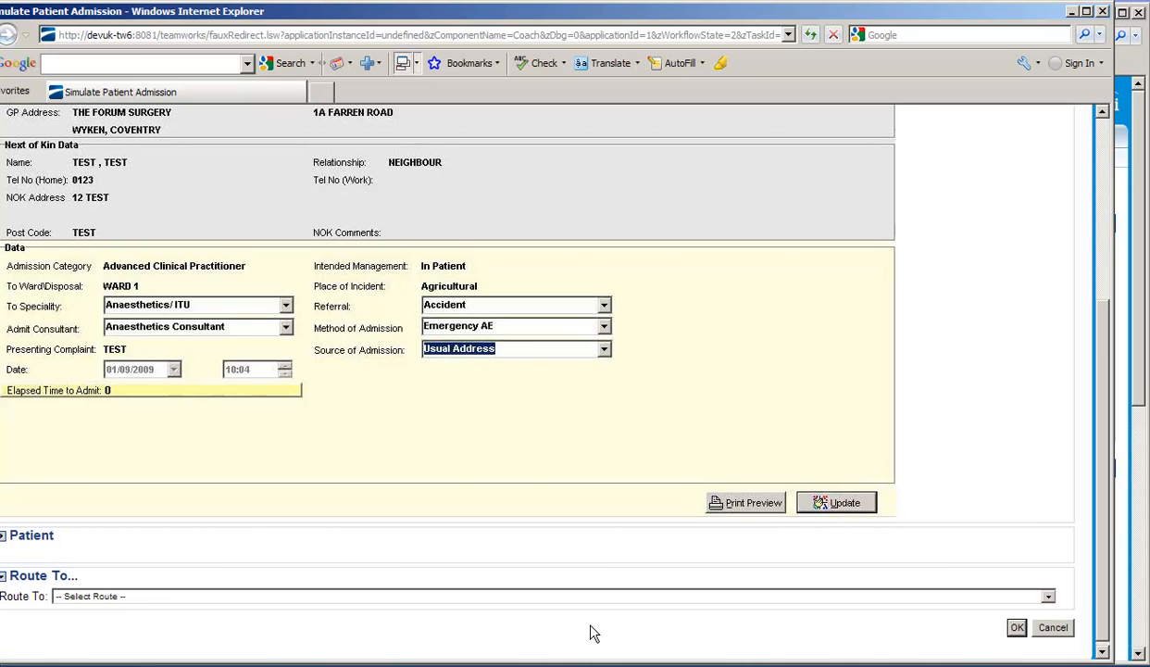
click(1047, 596)
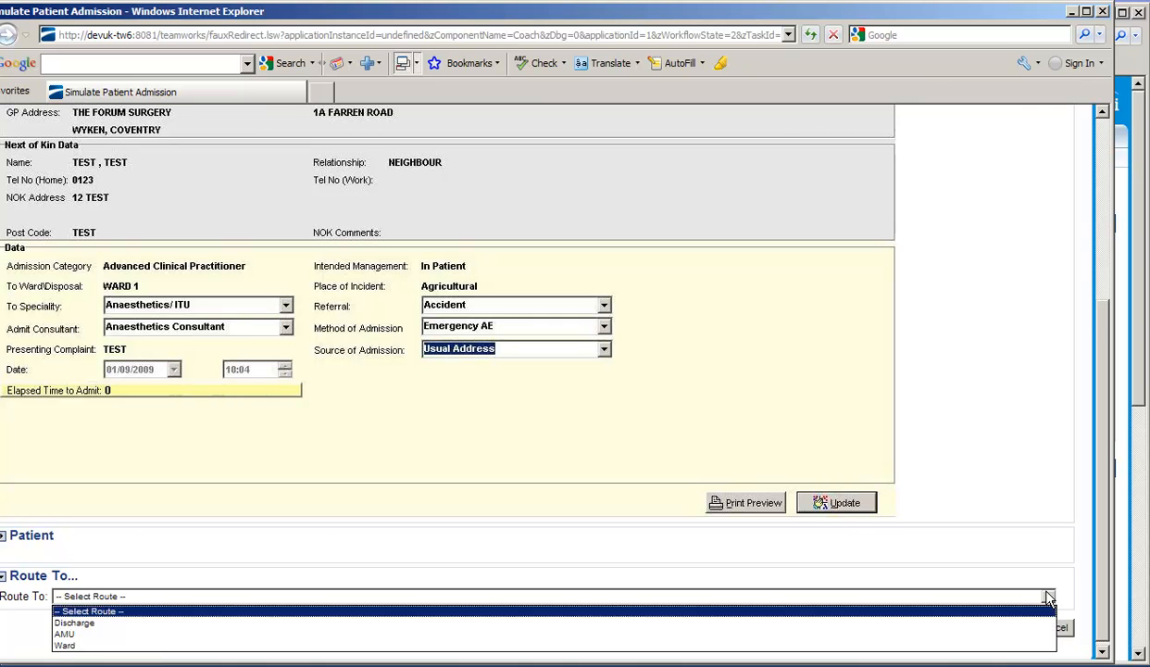
click(1011, 634)
click(1016, 628)
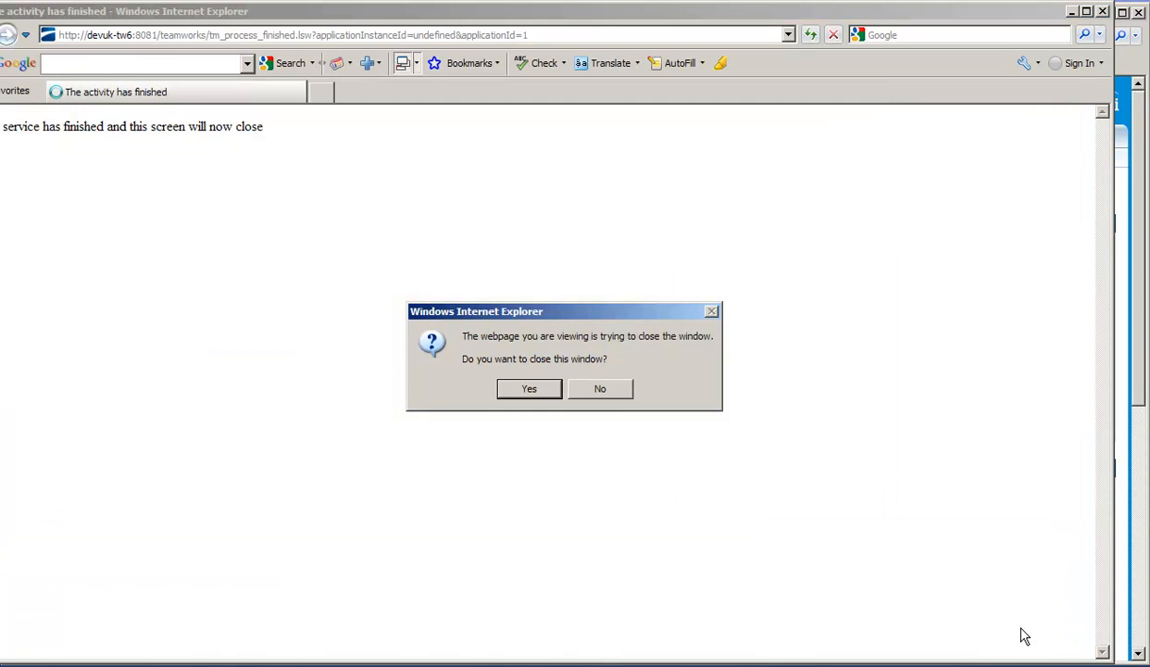
click(529, 390)
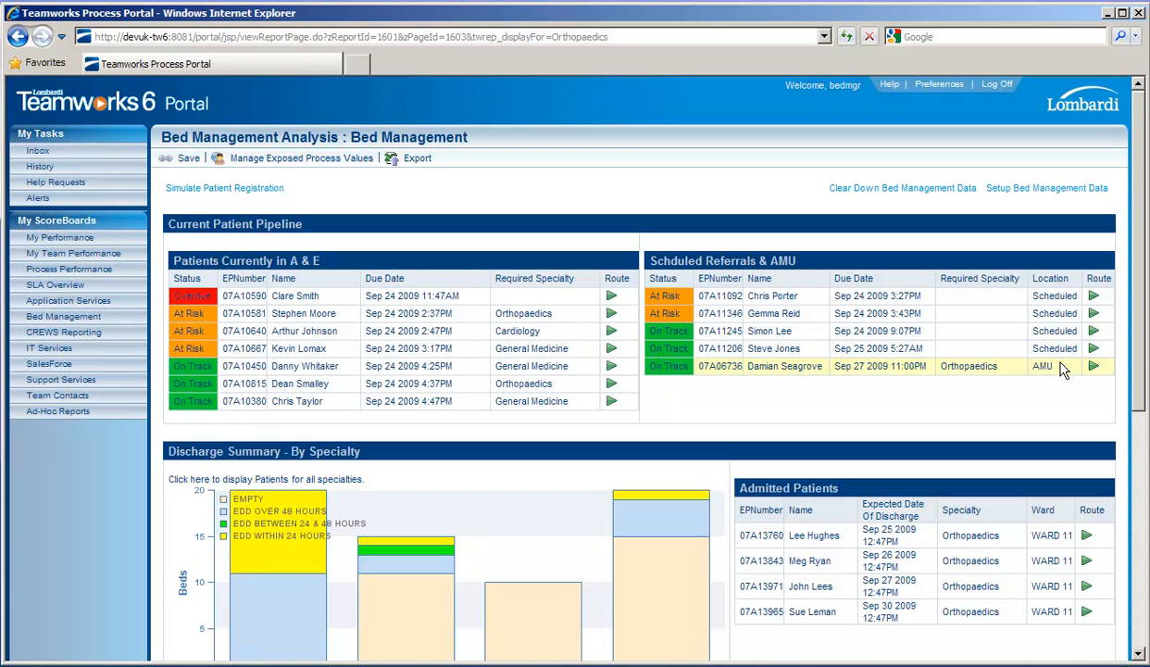
Open the routing form for the patient located in AMU and set the route to Ward.
click(1093, 368)
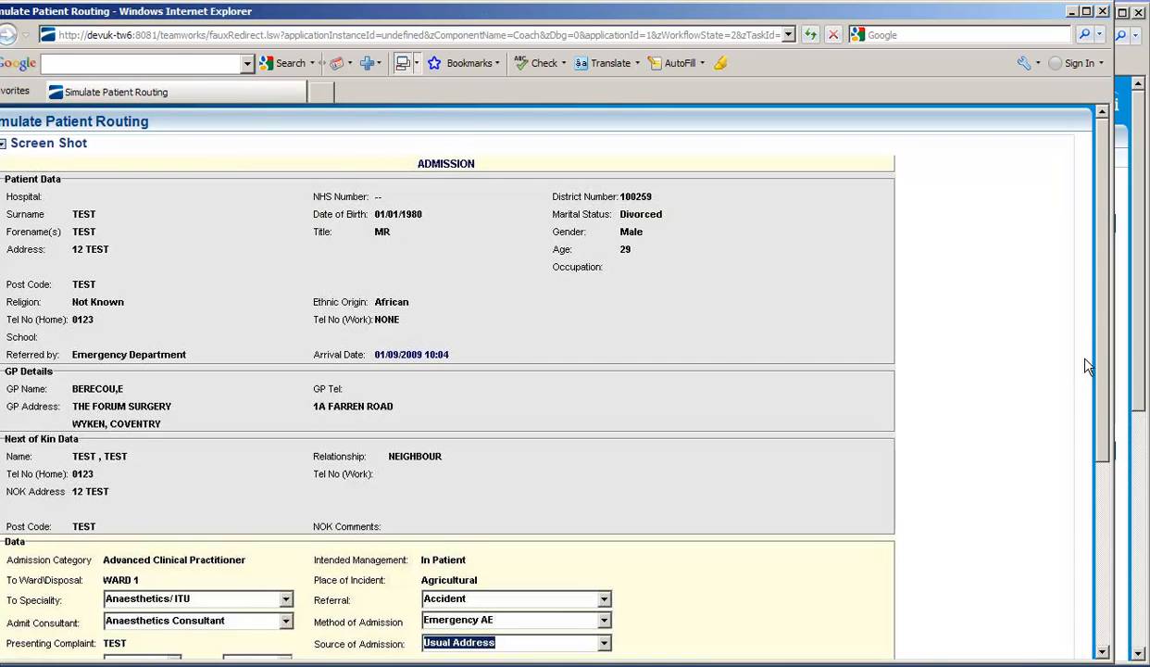
drag(1098, 338, 1091, 550)
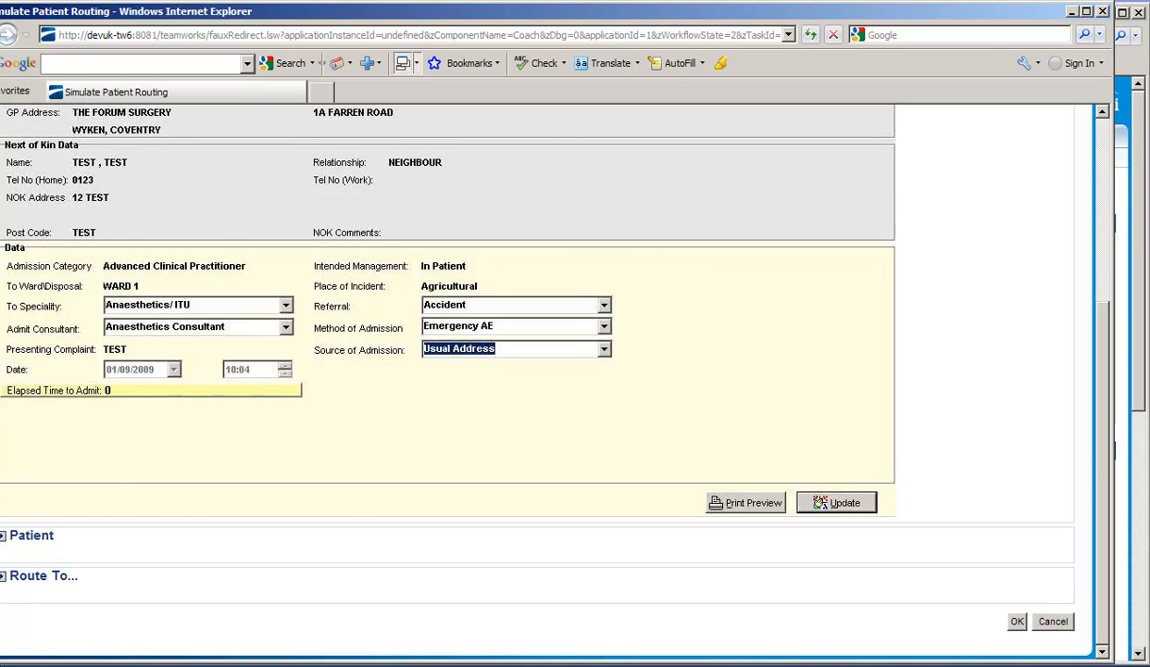
click(4, 575)
click(1018, 595)
click(1032, 653)
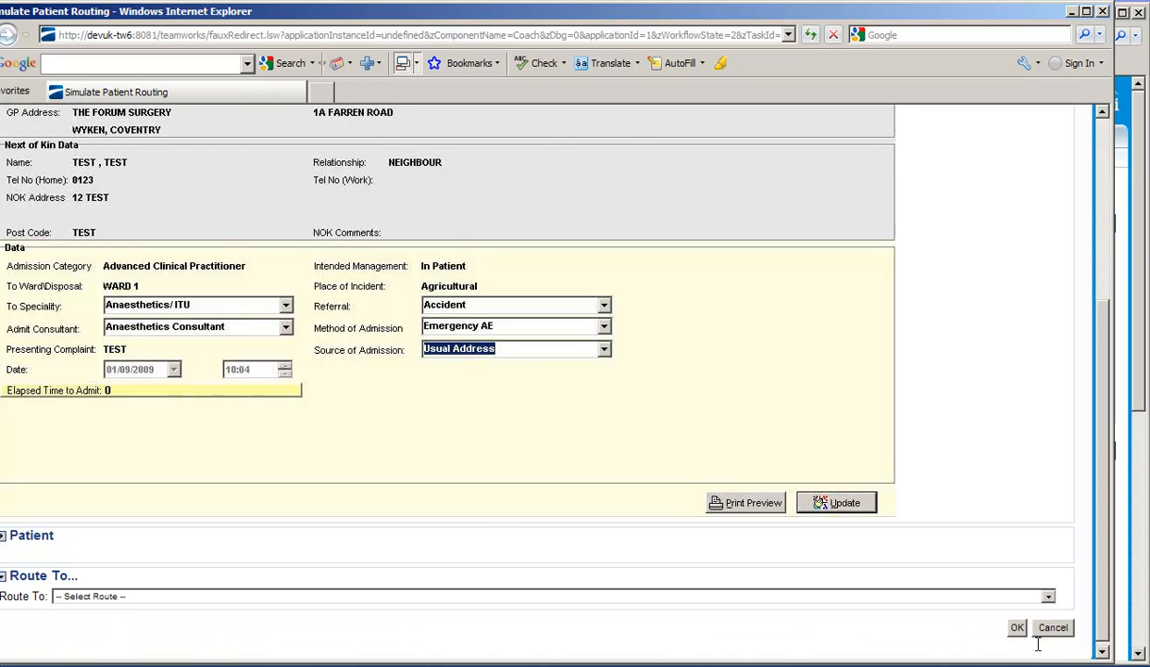
click(1049, 597)
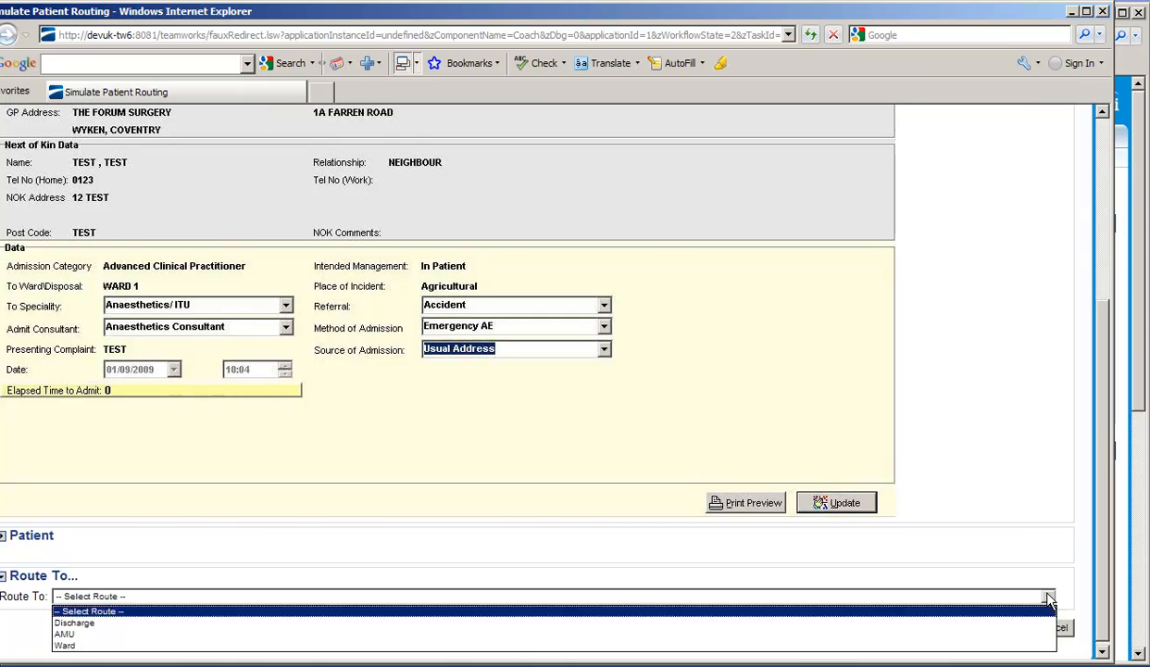
click(1047, 648)
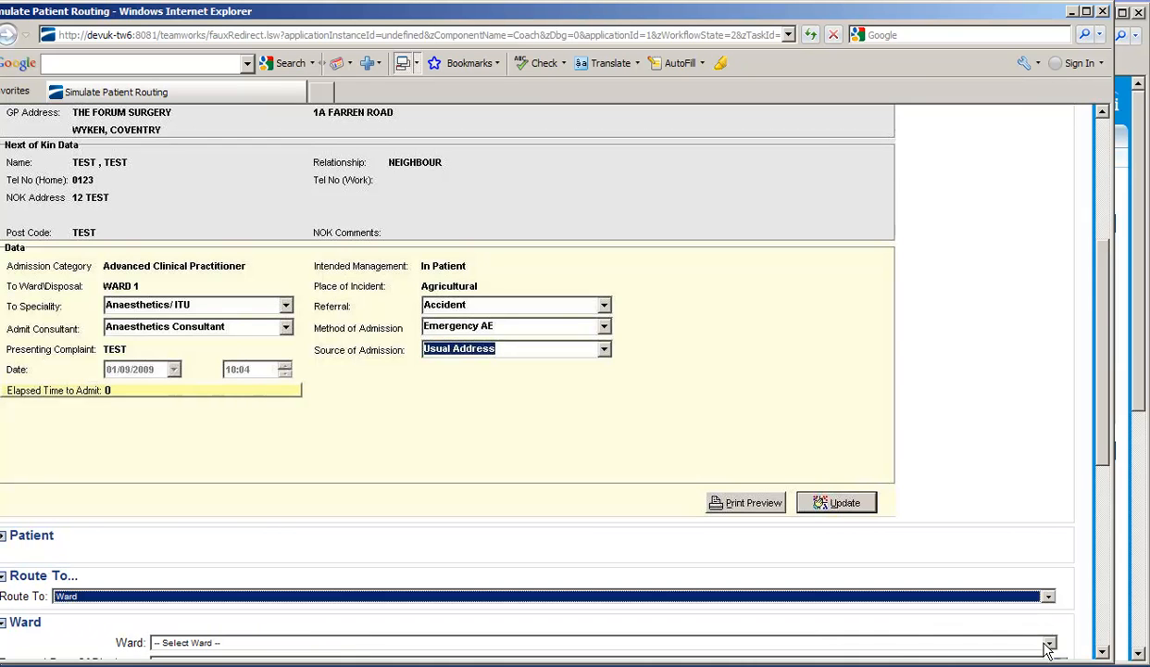
Assign the patient to Ward 11 (Orthopaedics) with expected discharge date 29-Sep-2009, and submit the routing.
drag(1108, 430, 1119, 558)
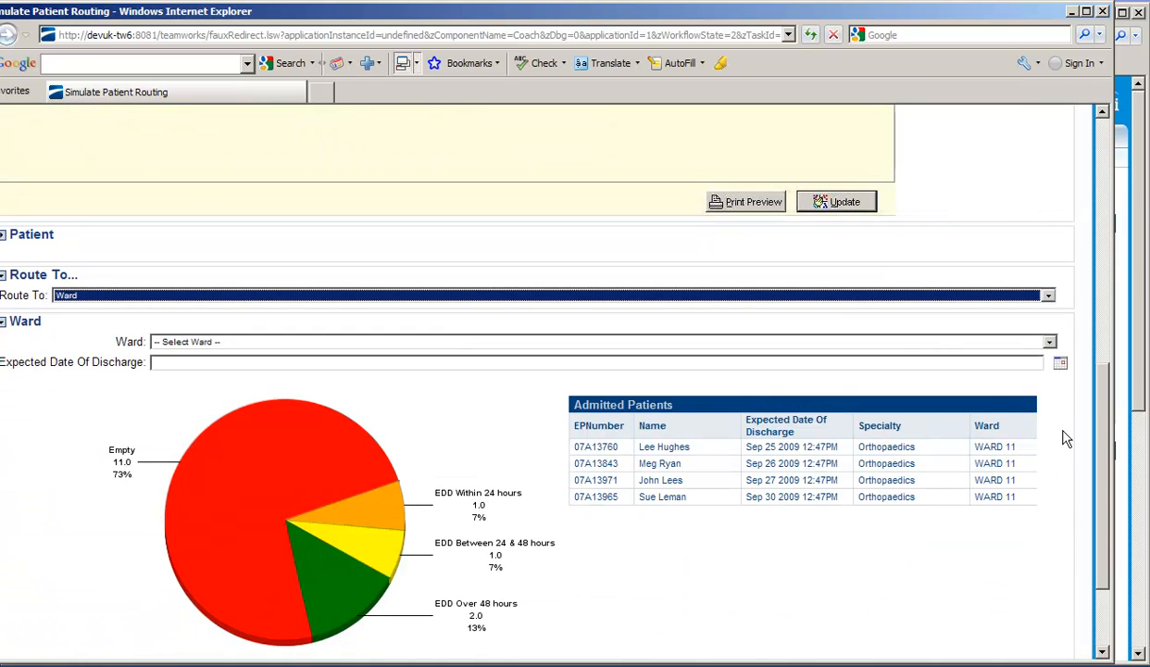
click(1049, 342)
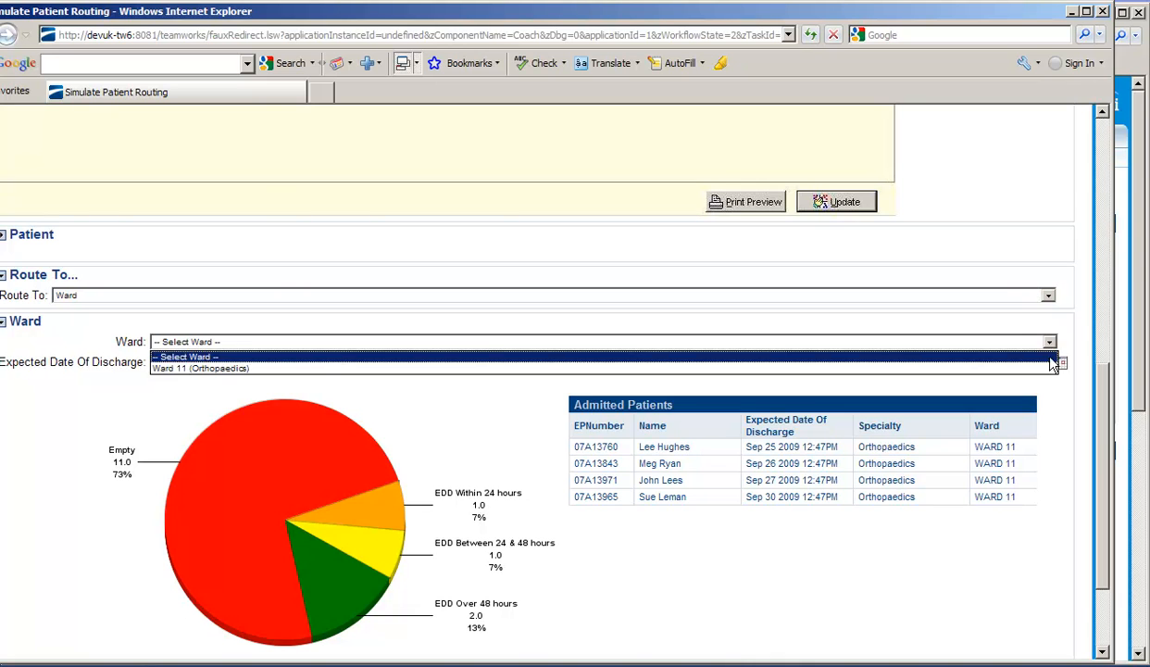
click(1054, 368)
click(1060, 365)
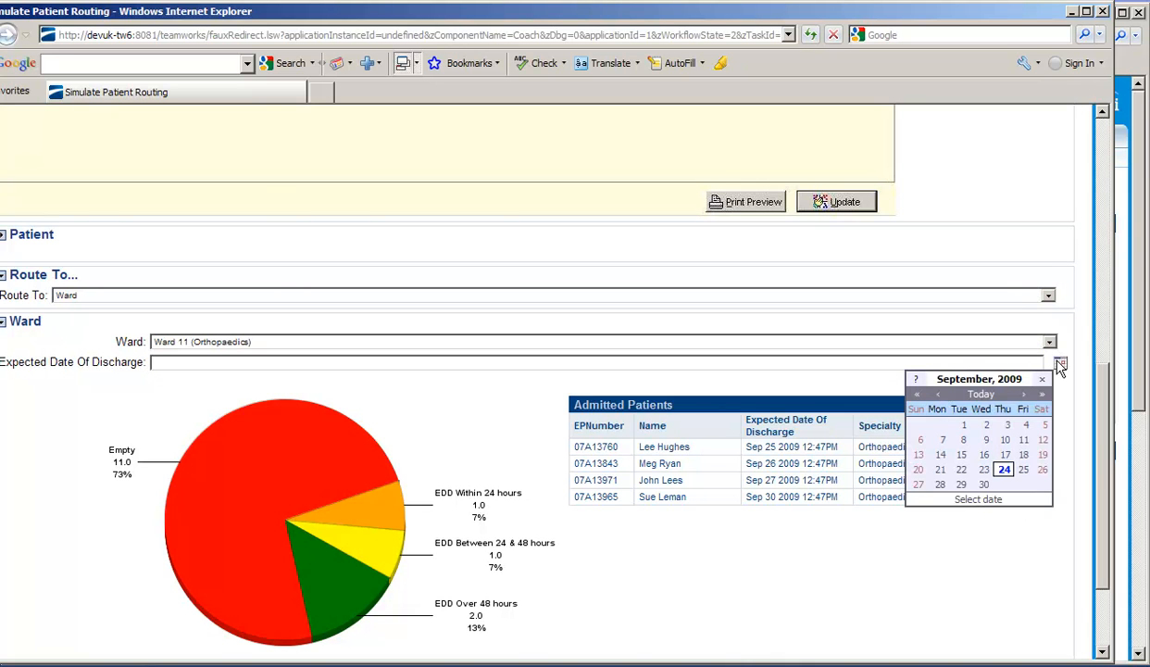
click(962, 484)
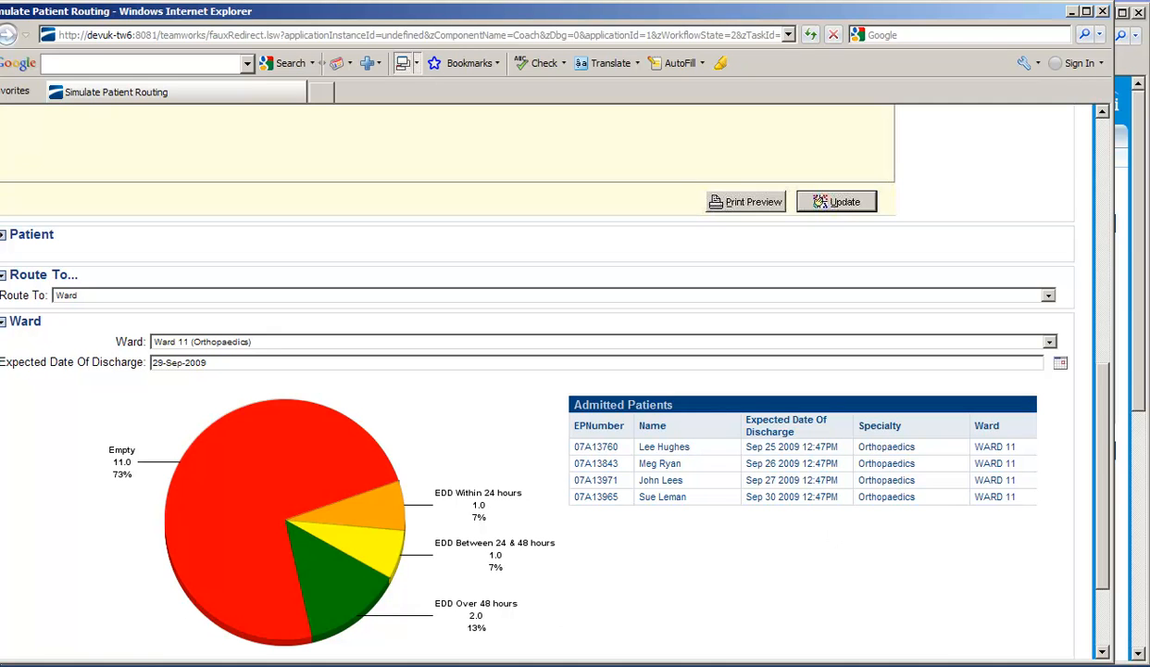
drag(1101, 444, 1100, 499)
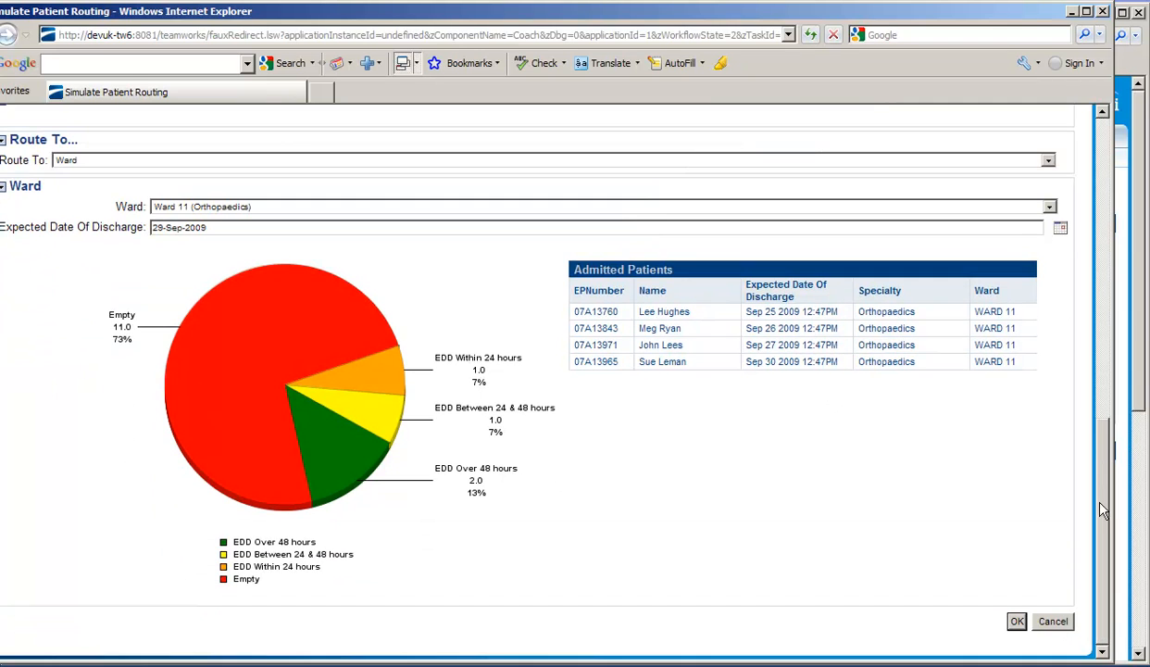
click(1017, 622)
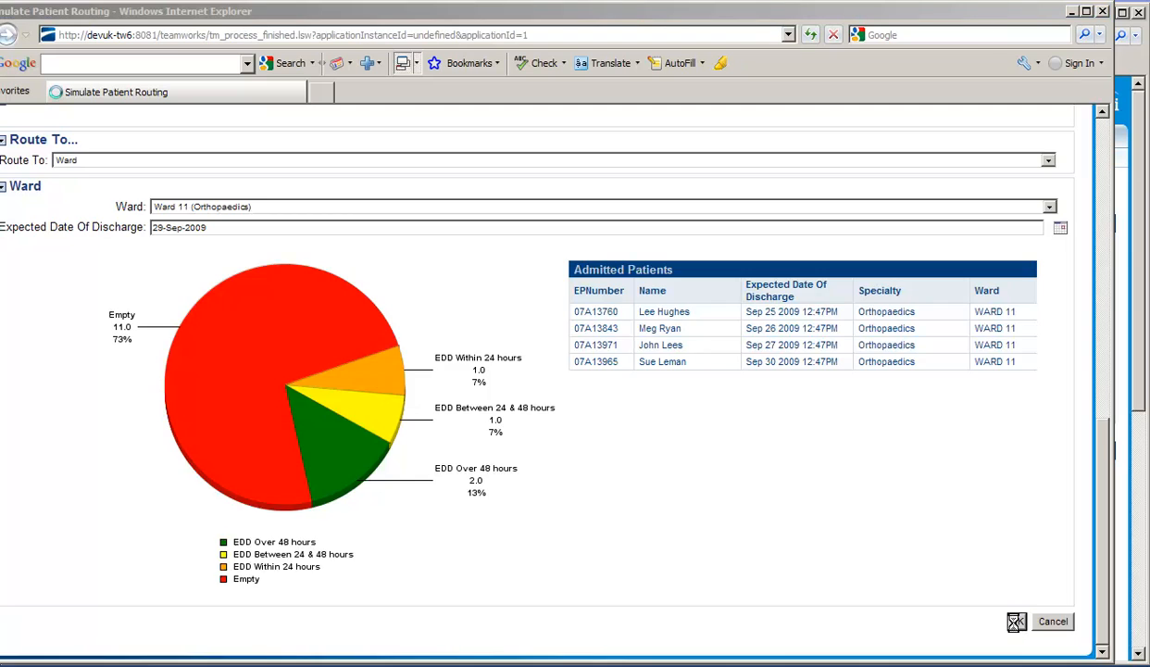
click(527, 389)
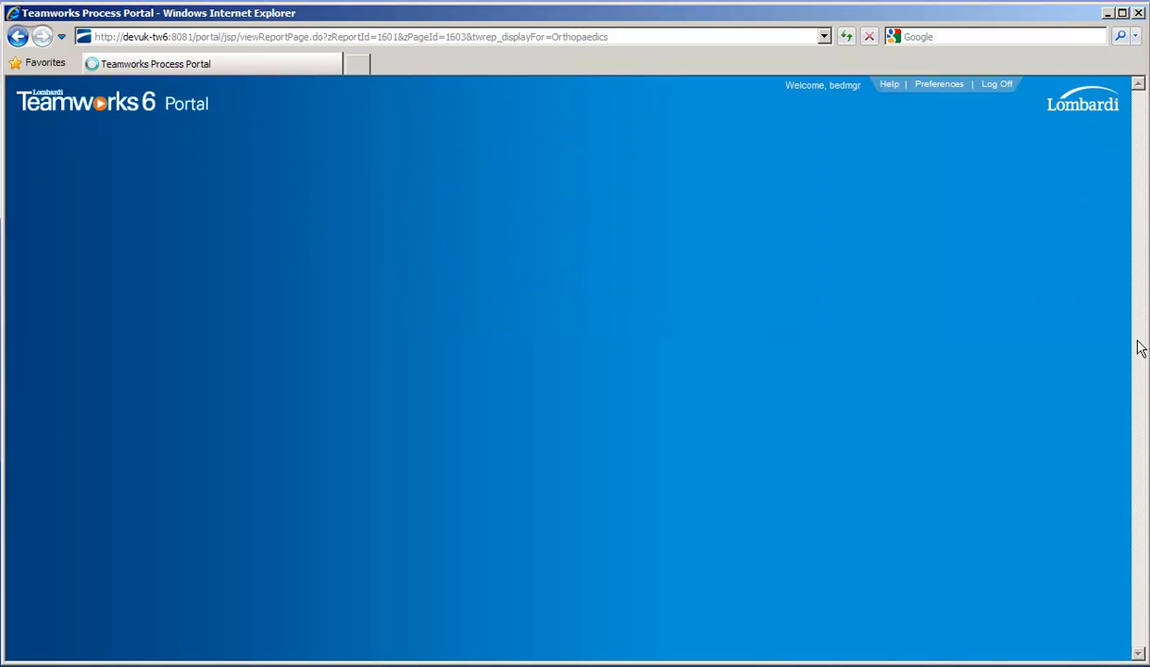
Reload the Orthopaedics view from the discharge summary chart and examine the bed figures and admitted patients list.
scroll(1107, 340, down, 3)
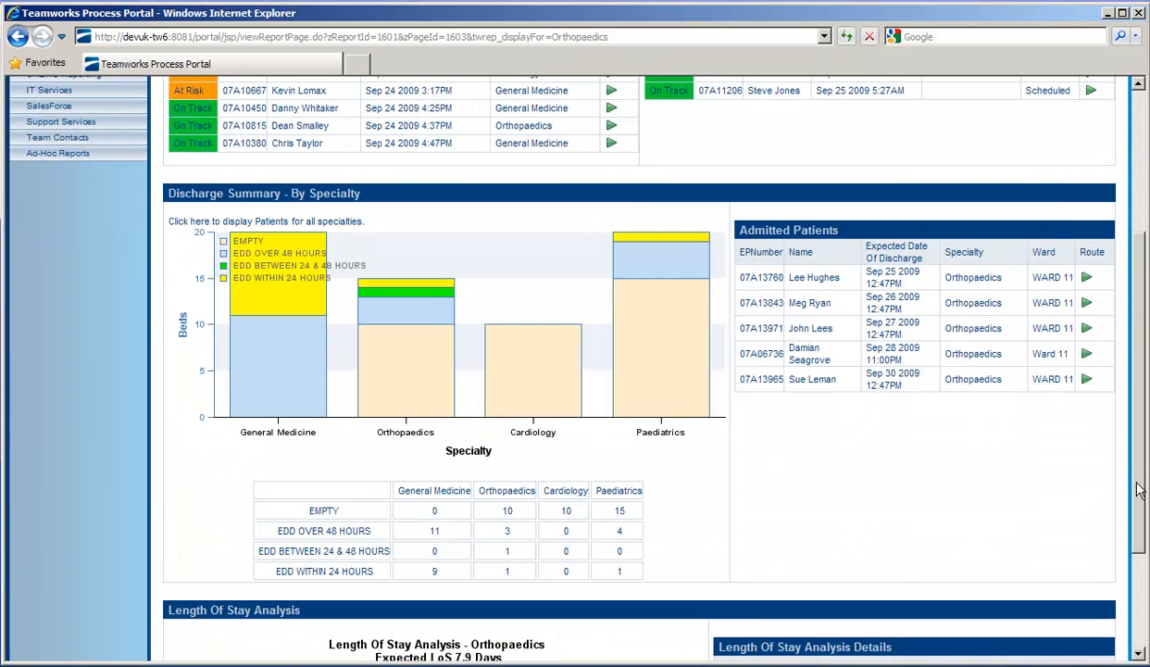
click(396, 381)
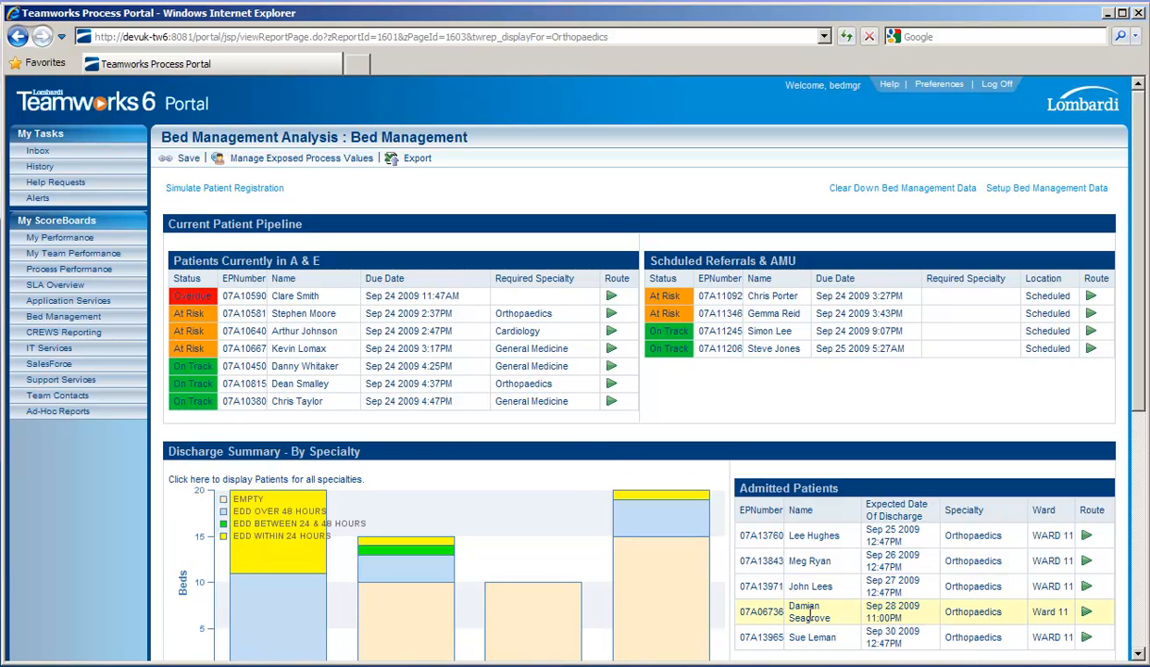
drag(1137, 386, 1144, 535)
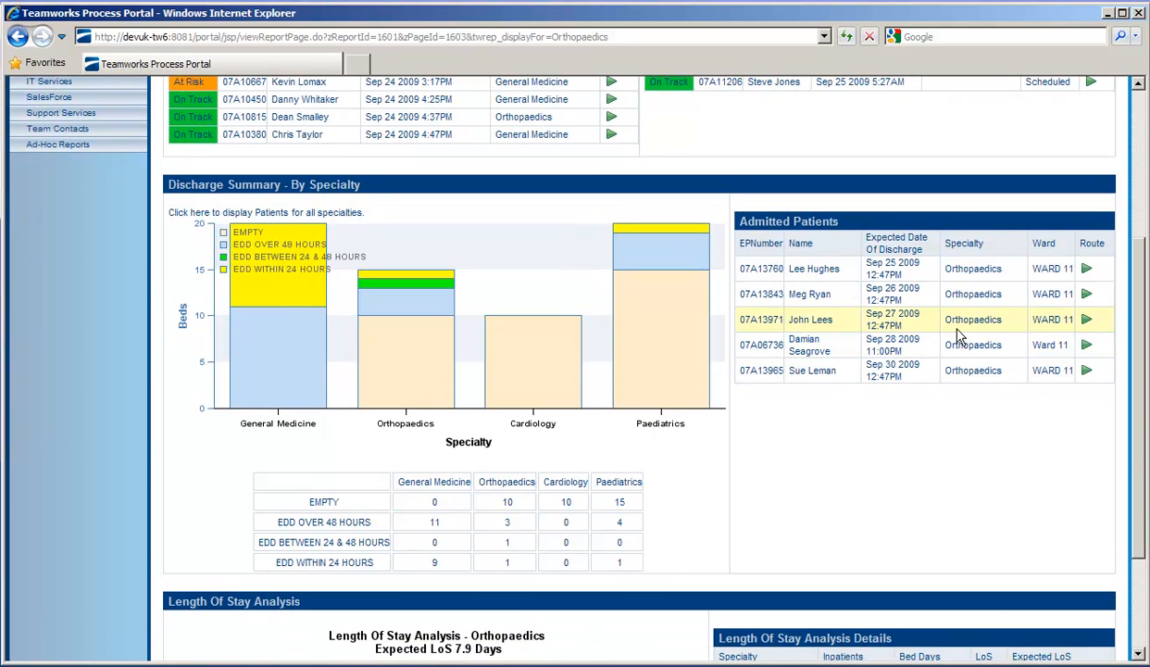
Discharge the Ward 11 Orthopaedics patient with expected discharge date Sep 27 2009 by setting the route to Discharge, and close the finished window.
click(1086, 320)
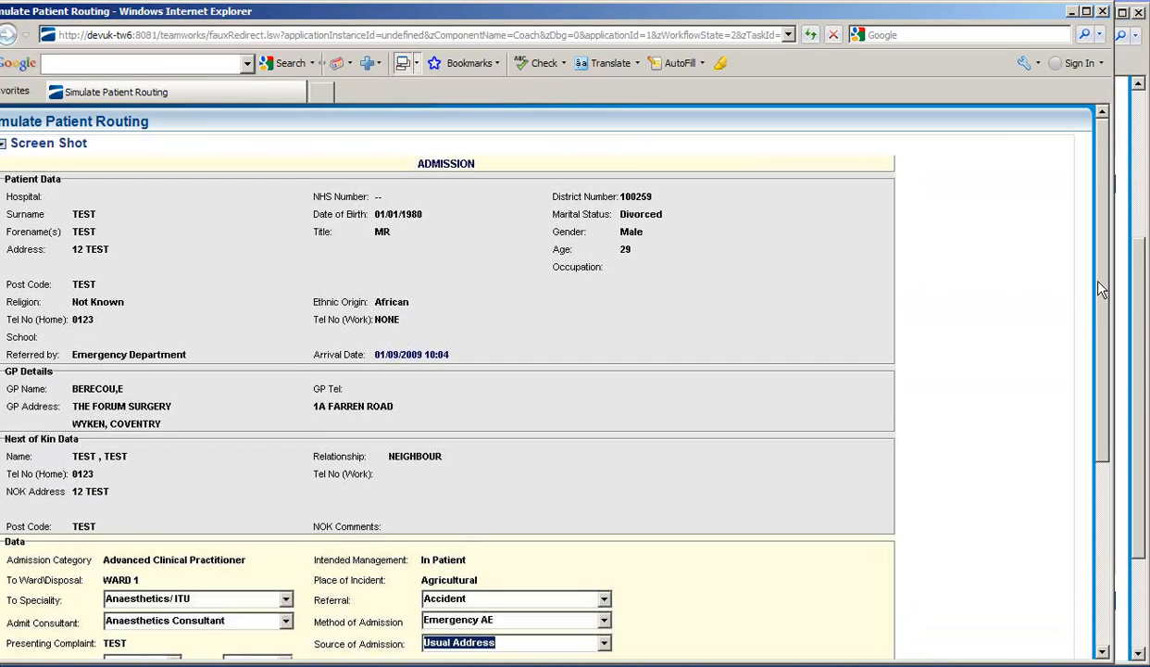
drag(1101, 289, 1102, 486)
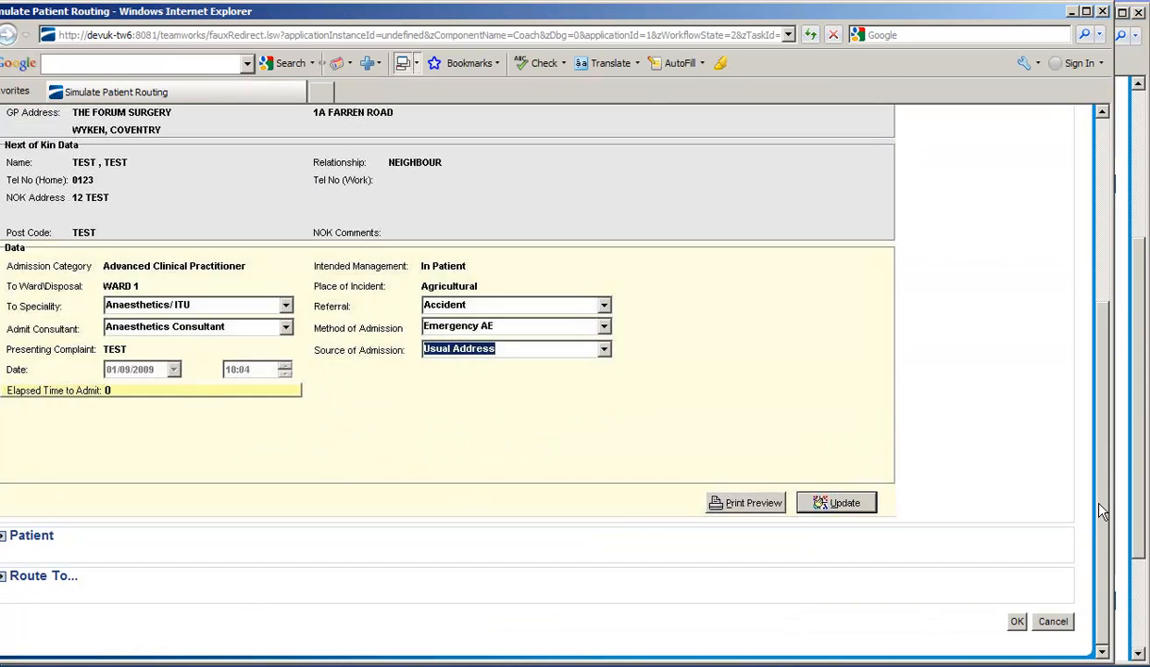
click(5, 575)
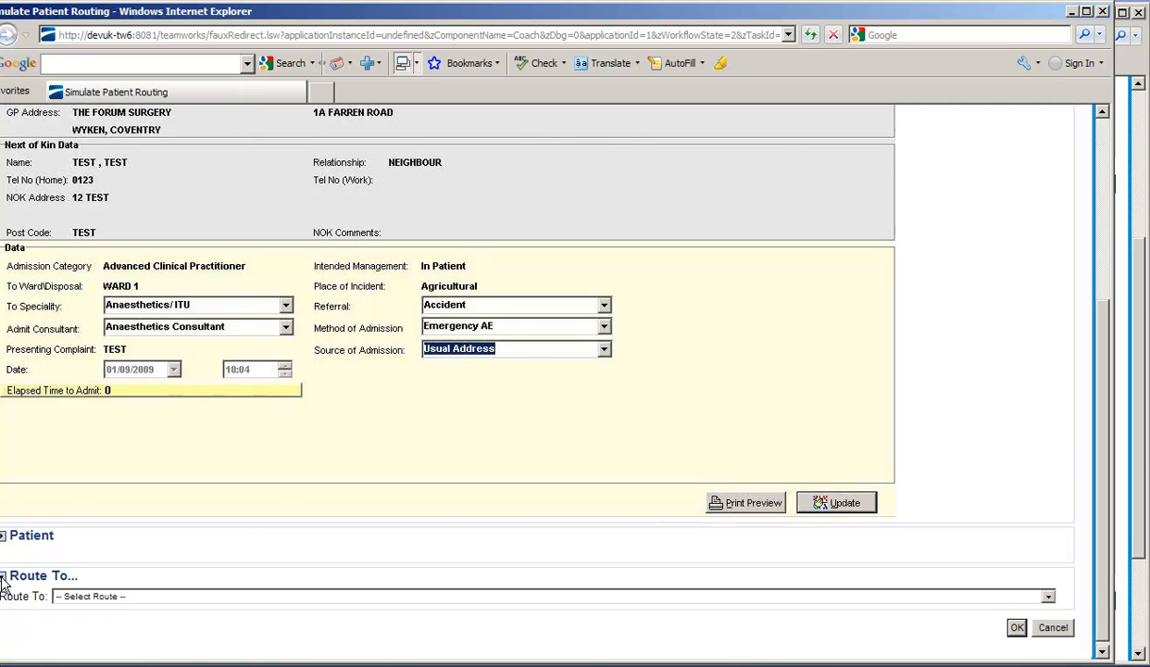
click(1048, 597)
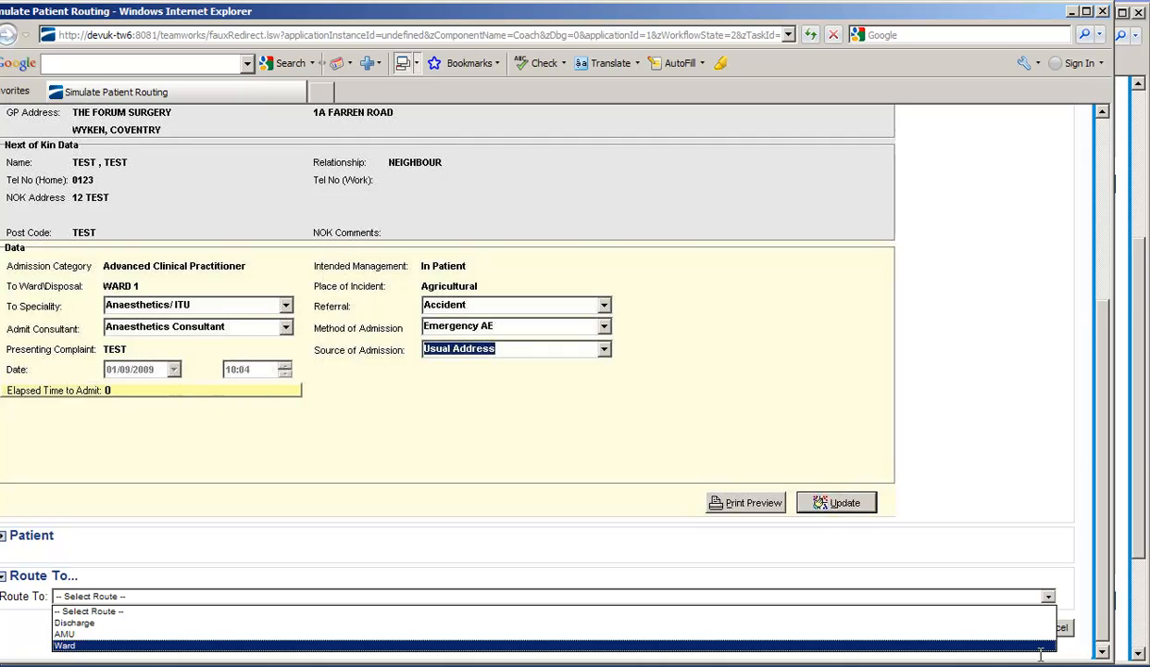
click(1033, 624)
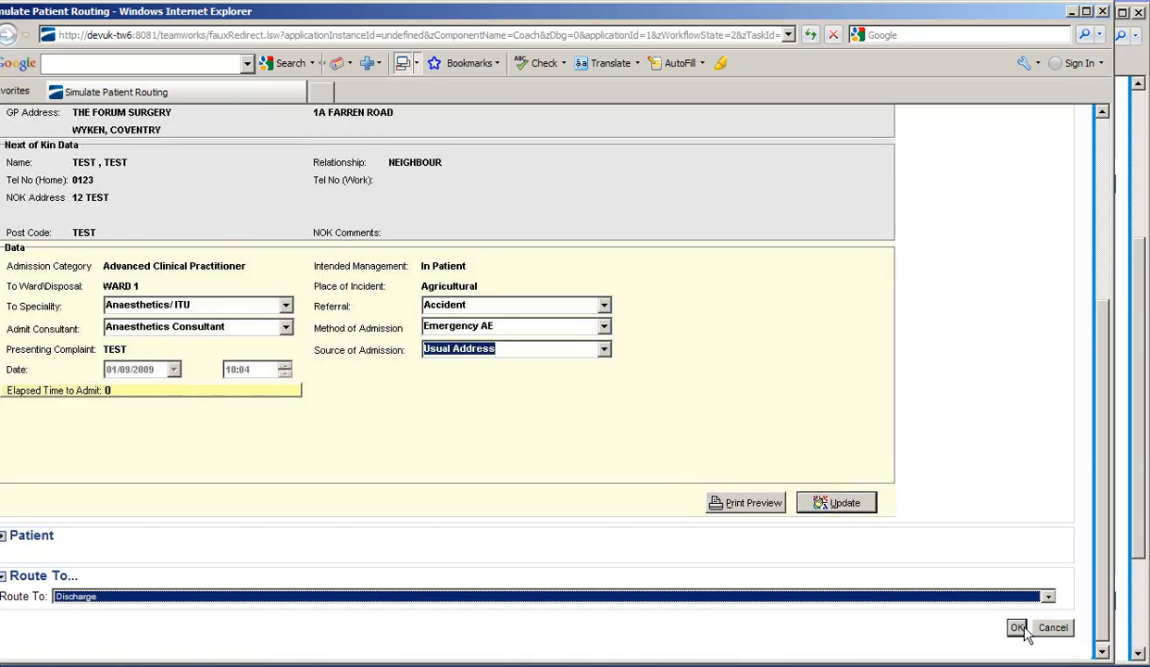
click(1018, 627)
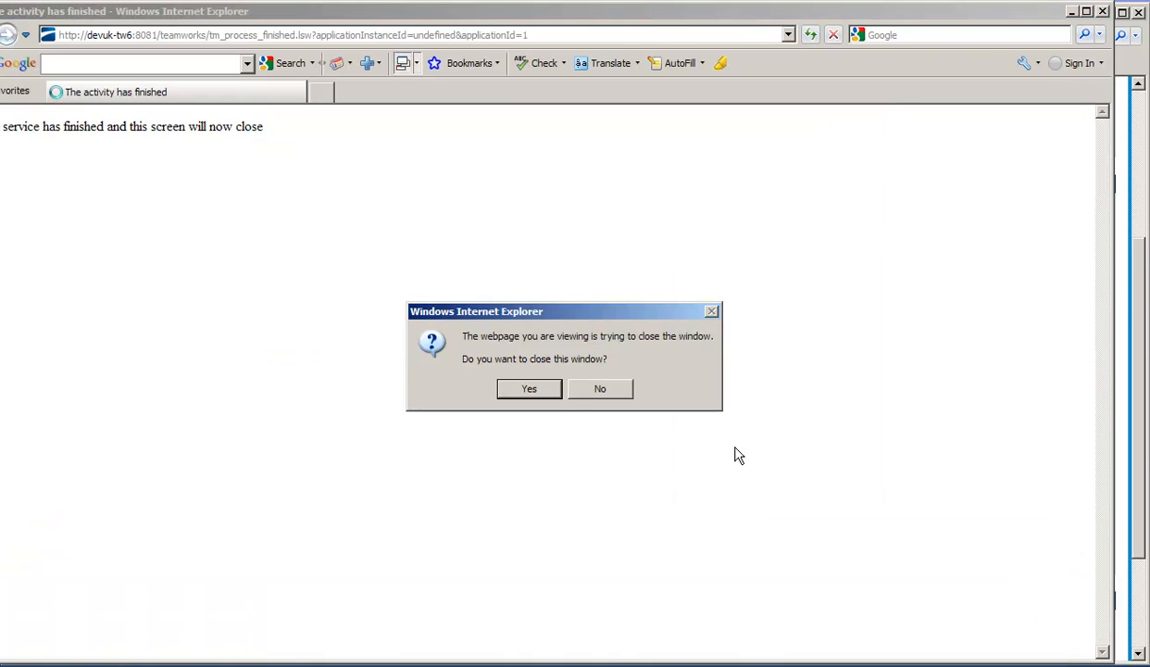
click(546, 389)
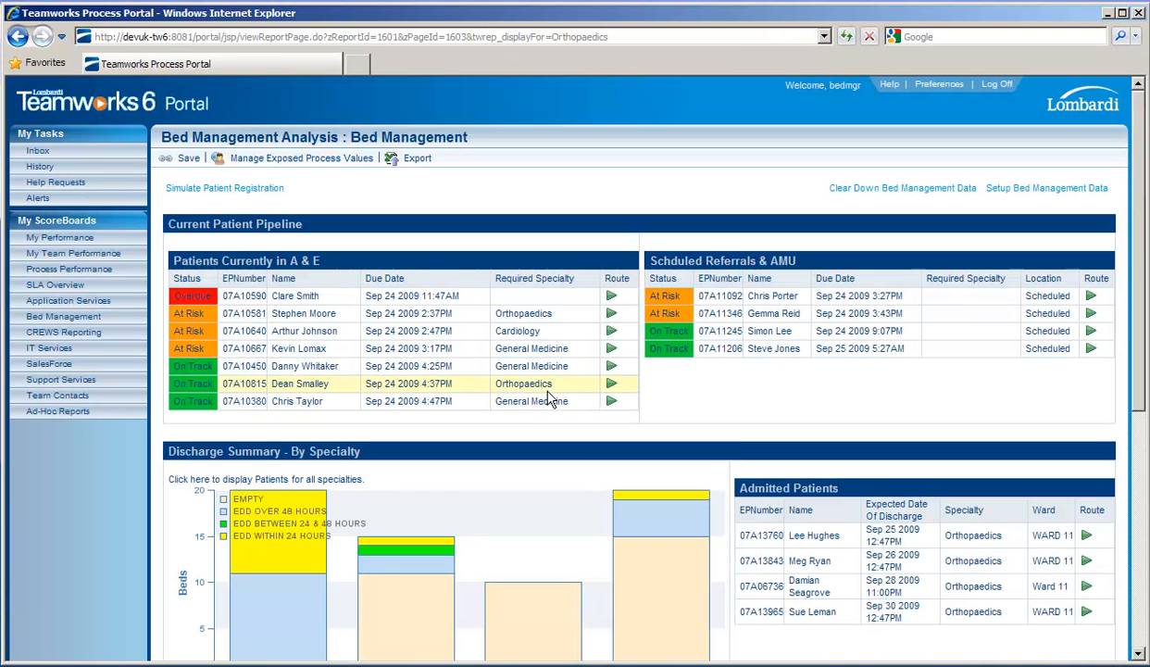
drag(1131, 286, 1141, 366)
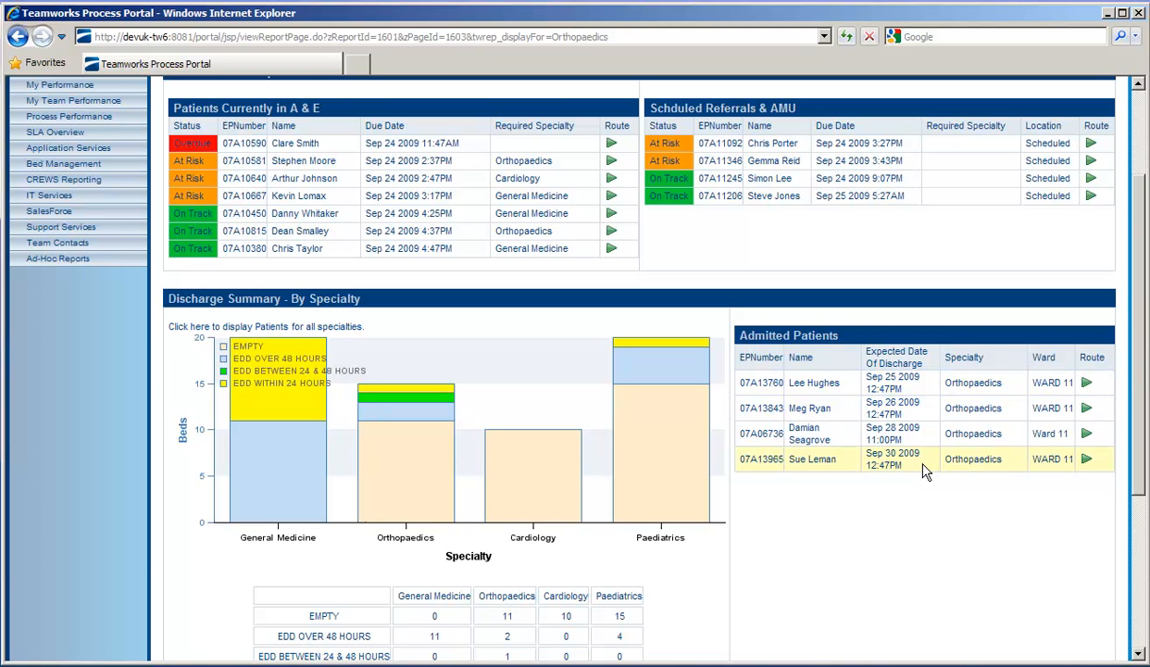
drag(1139, 481, 1138, 396)
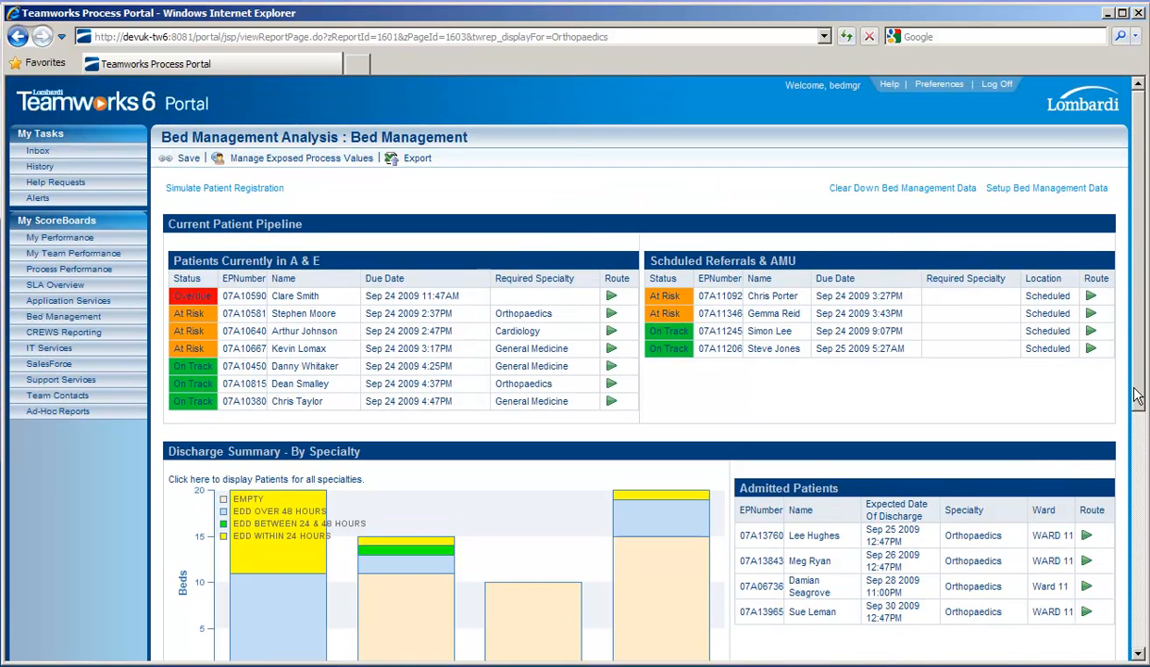
Run the inbox task for the available Orthopaedics bed on Ward 11 and expand the Other A & E and Scheduled & AMU patient lists.
click(42, 154)
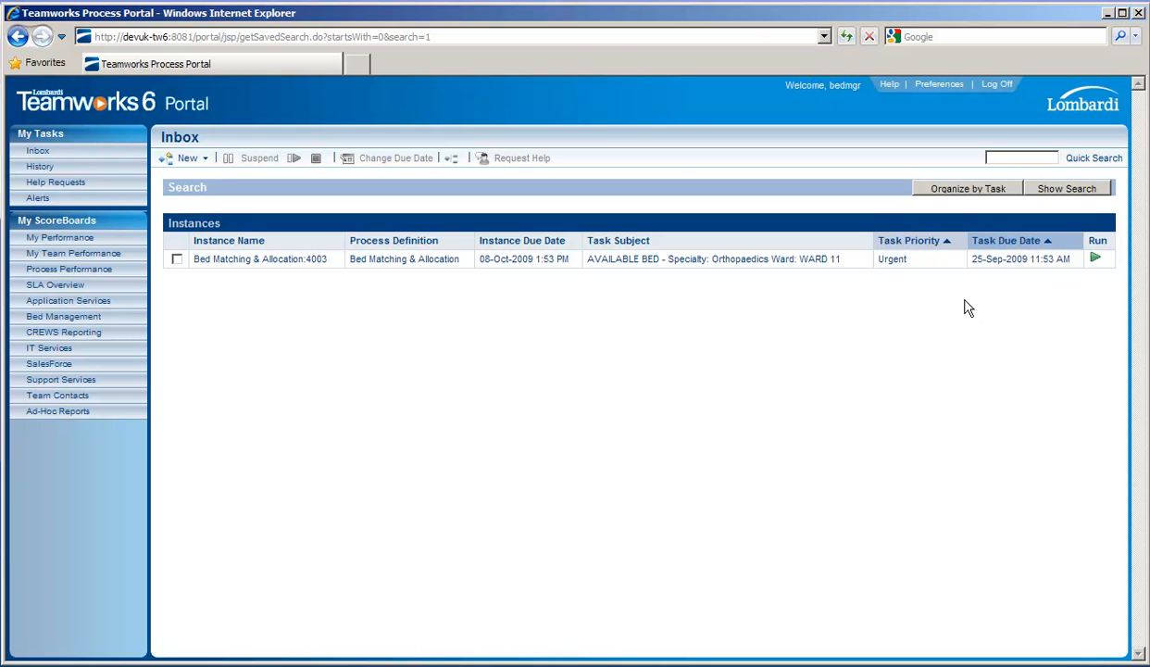
click(1094, 260)
click(527, 387)
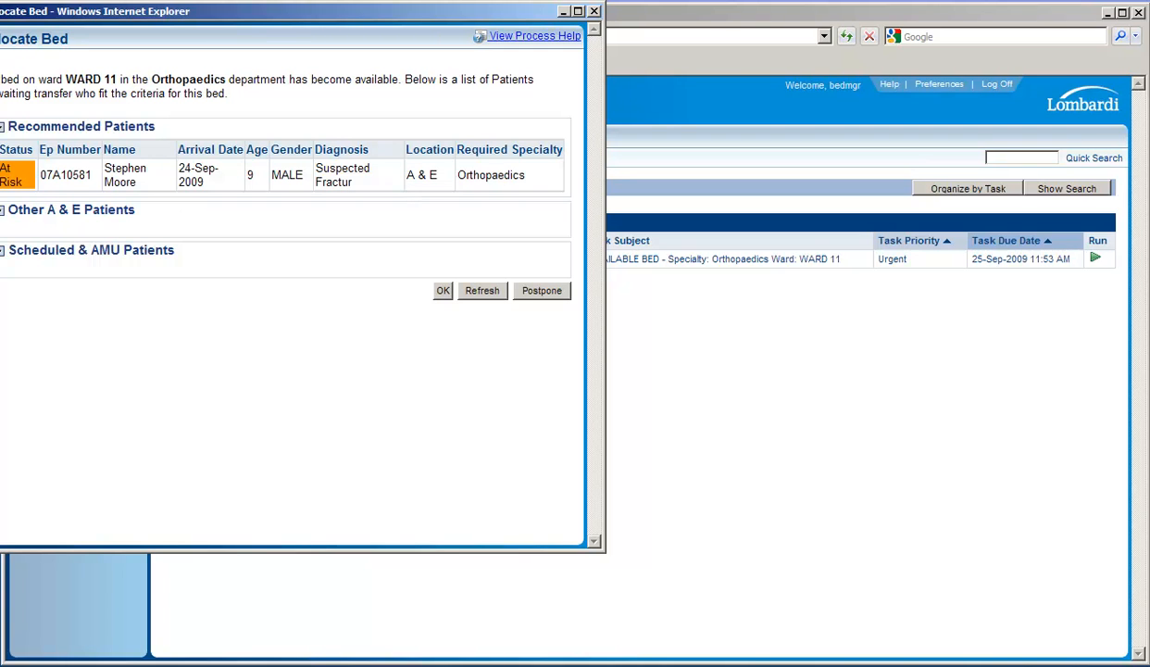
click(3, 211)
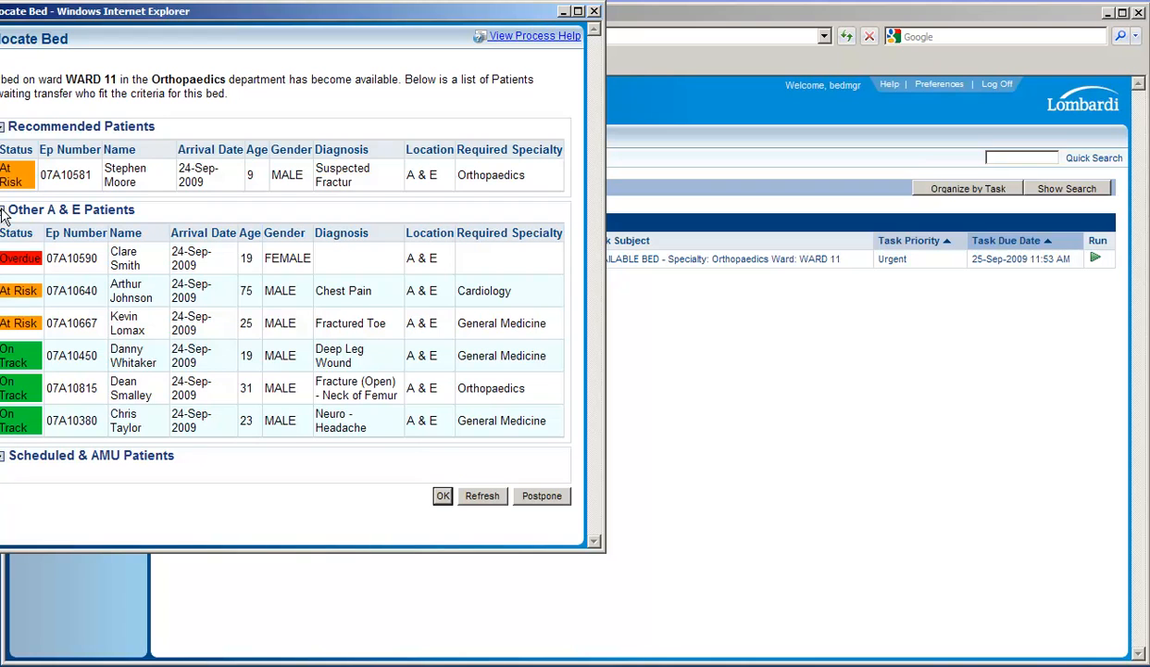
click(3, 455)
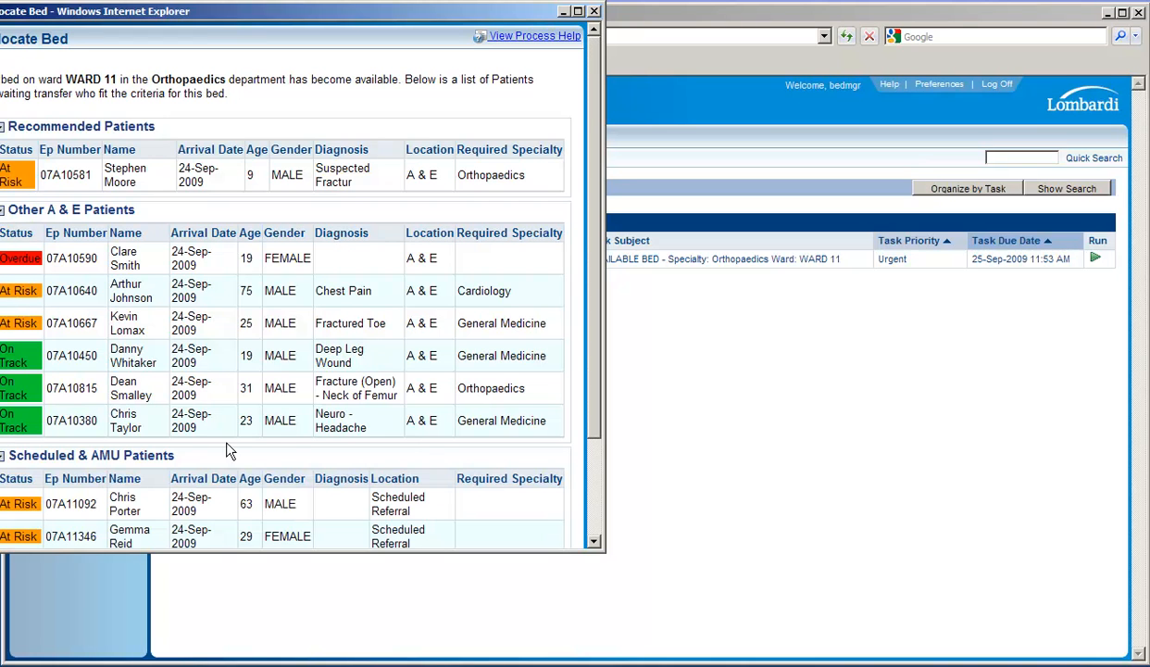
Allocate the available Ward 11 bed to the recommended A & E patient with a suspected fracture and submit the allocation.
click(383, 182)
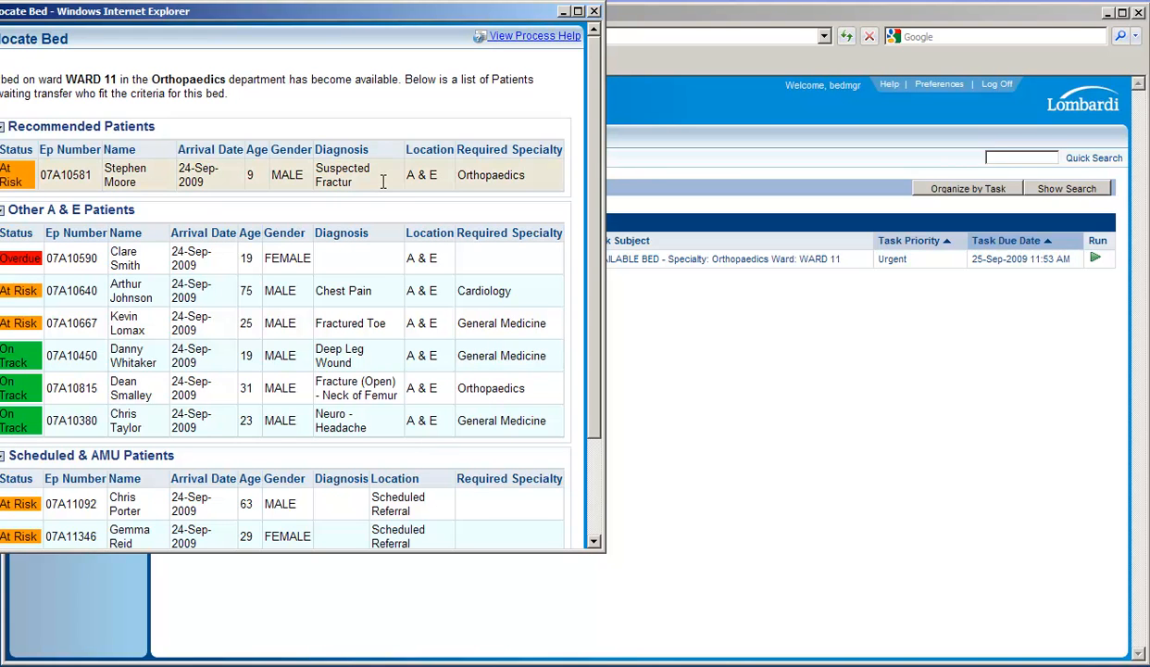
scroll(573, 193, down, 3)
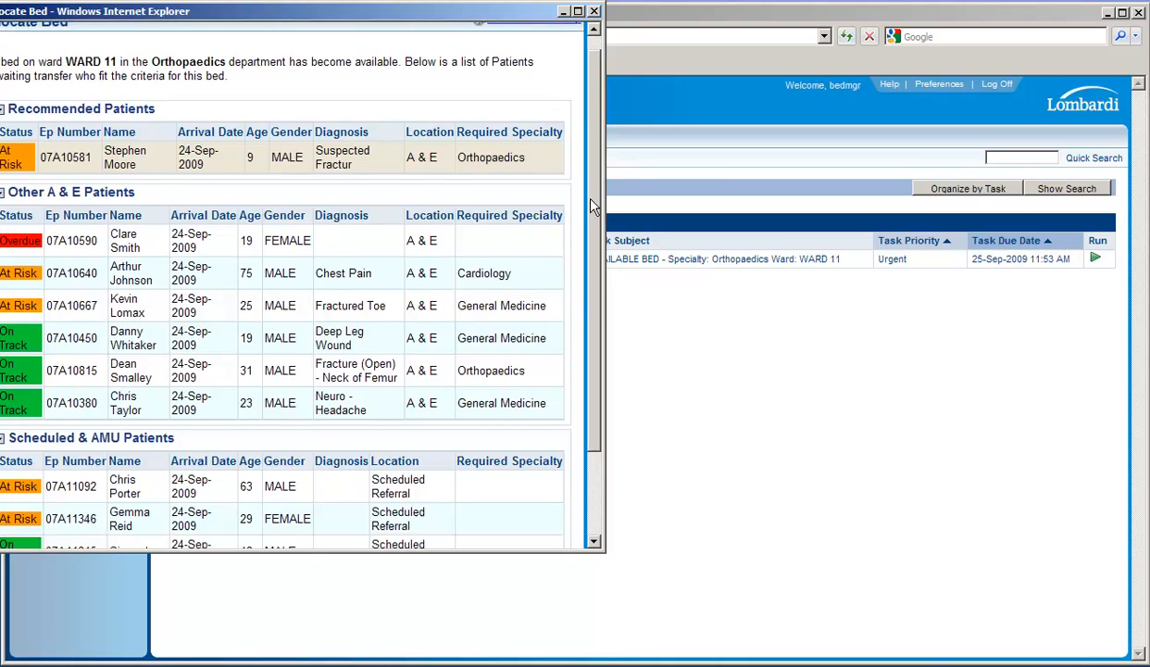
click(442, 512)
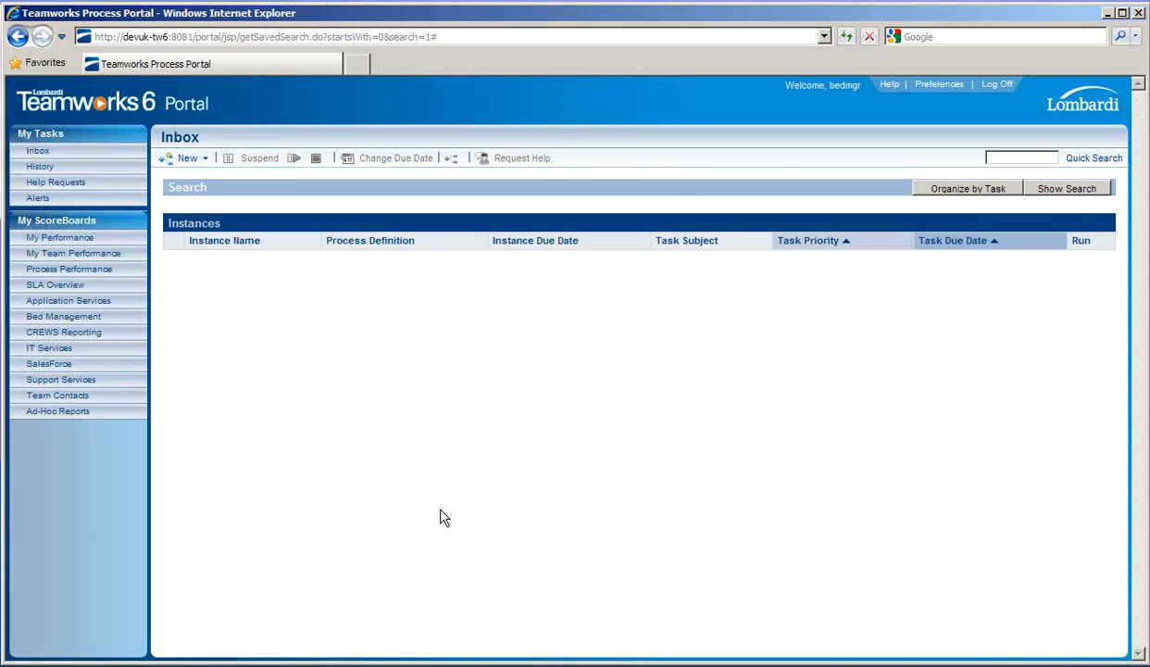
Return to the Bed Management scoreboard, examine the bed figures by specialty, and open the Orthopaedics view to check the admitted patients.
click(74, 318)
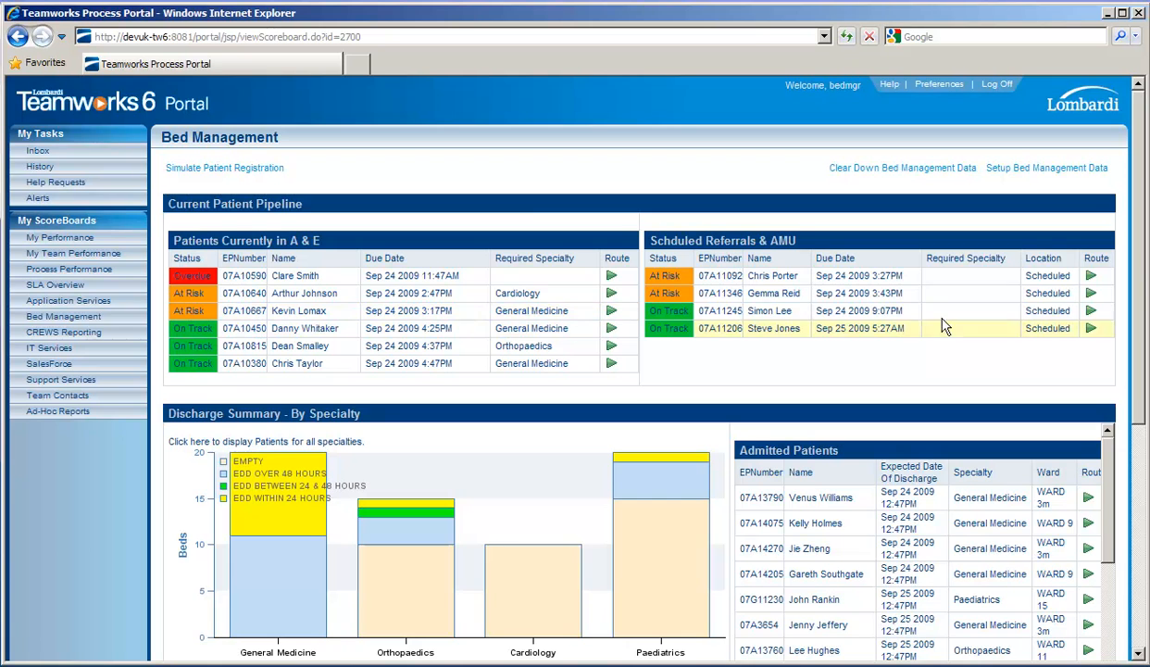
scroll(1135, 375, down, 3)
scroll(1135, 375, down, 2)
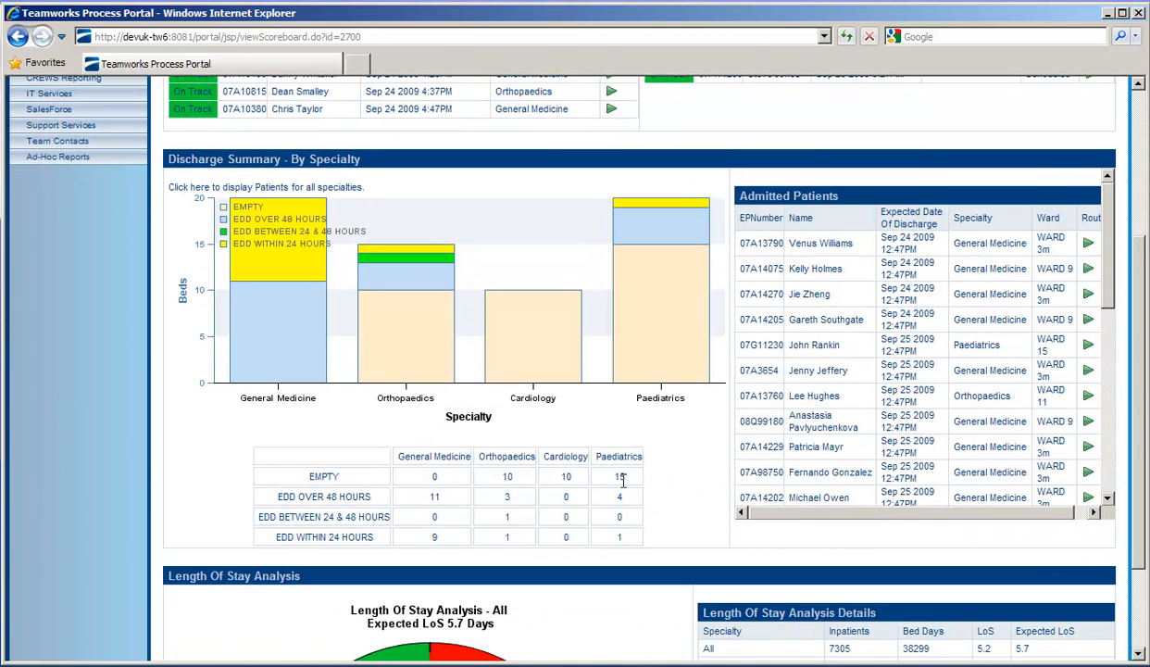
click(414, 344)
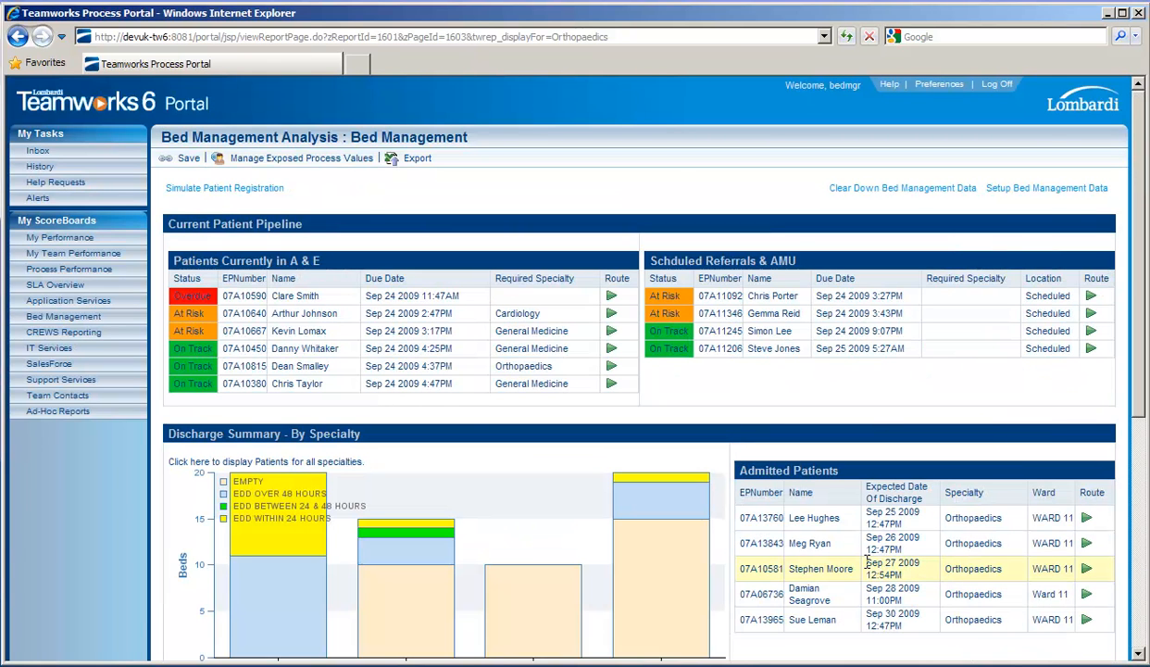